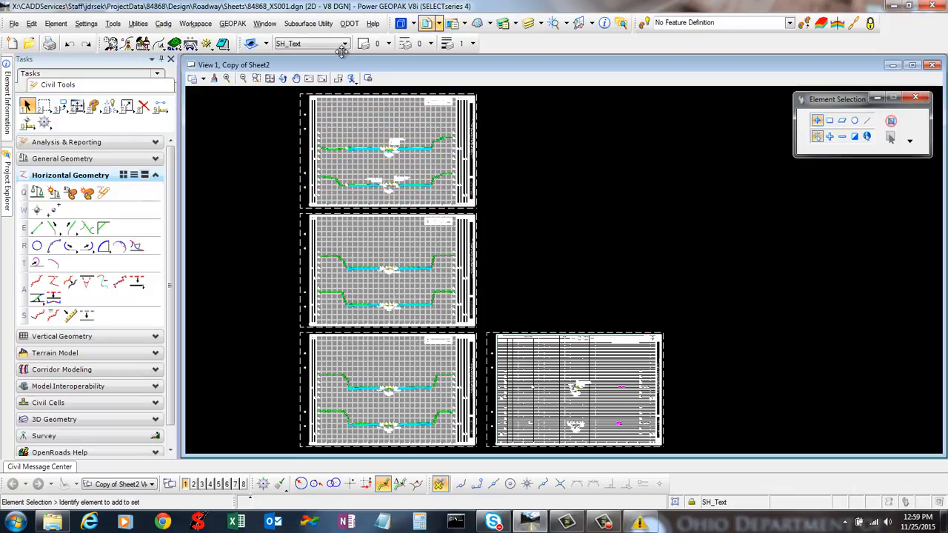
Open the ODOT Split Sheet Cells tool and place its dialog clear of the cross-section sheets
left_click(348, 23)
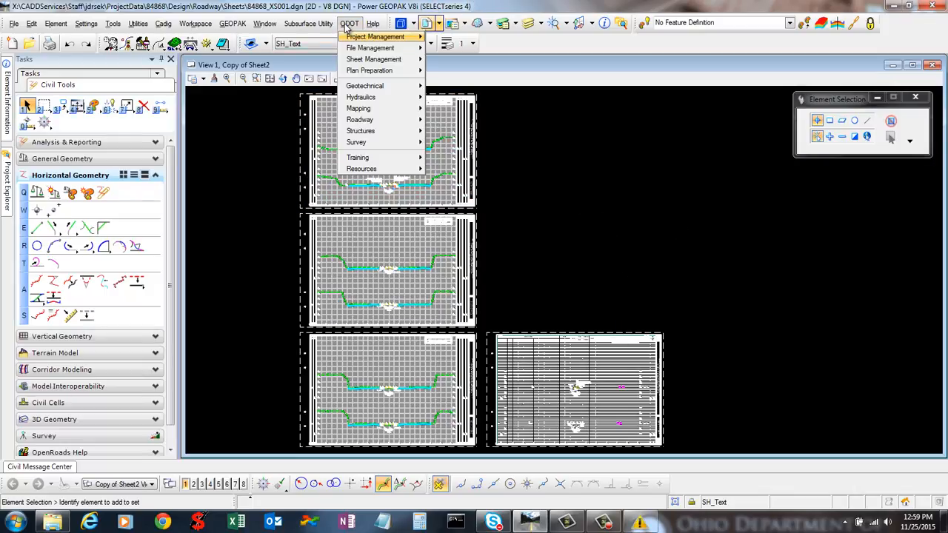
mouse_move(362, 61)
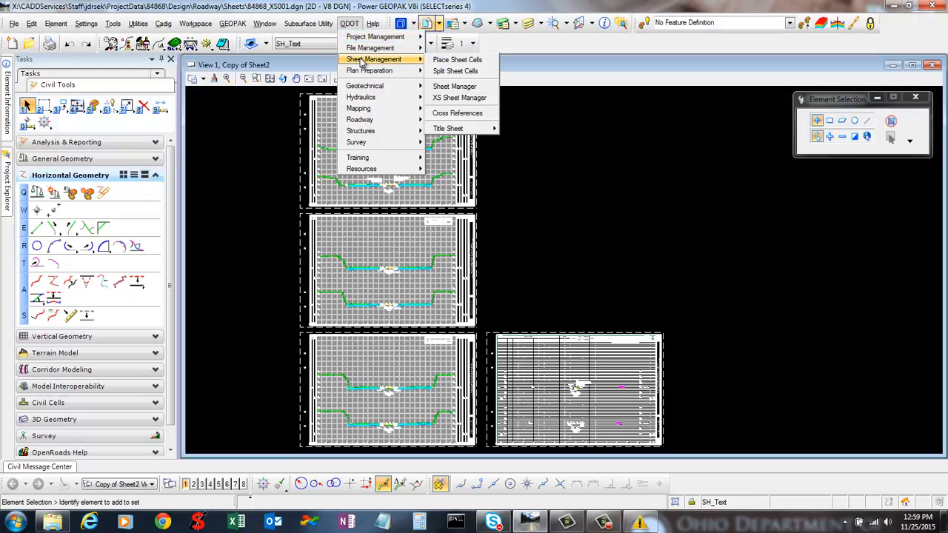
left_click(492, 72)
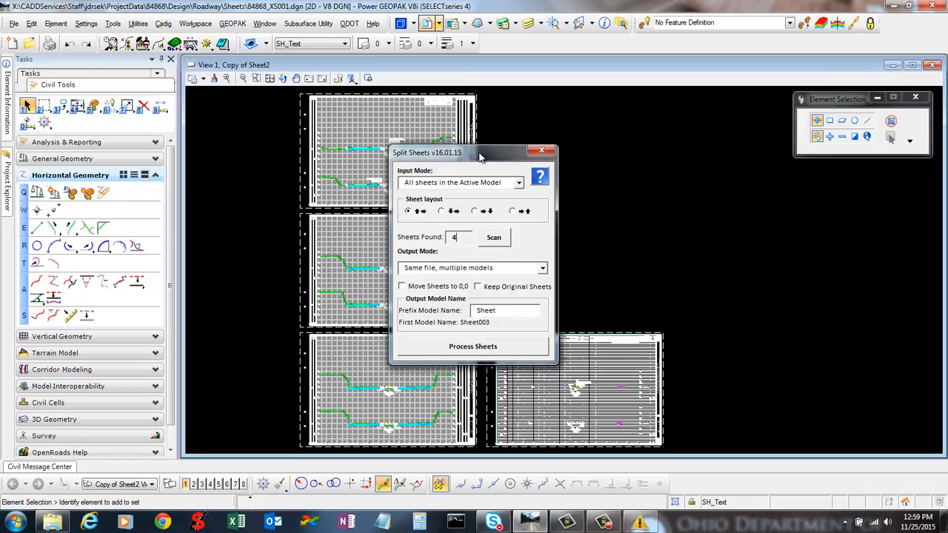
left_click_drag(590, 112, 592, 111)
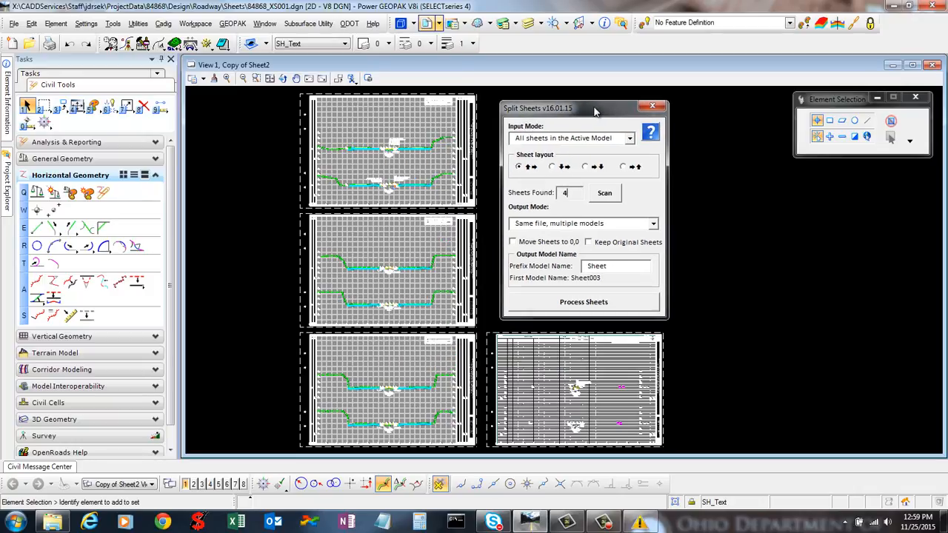
Open the Split Sheets help document, read through to the sheet layout ordering options, and close it
left_click(650, 139)
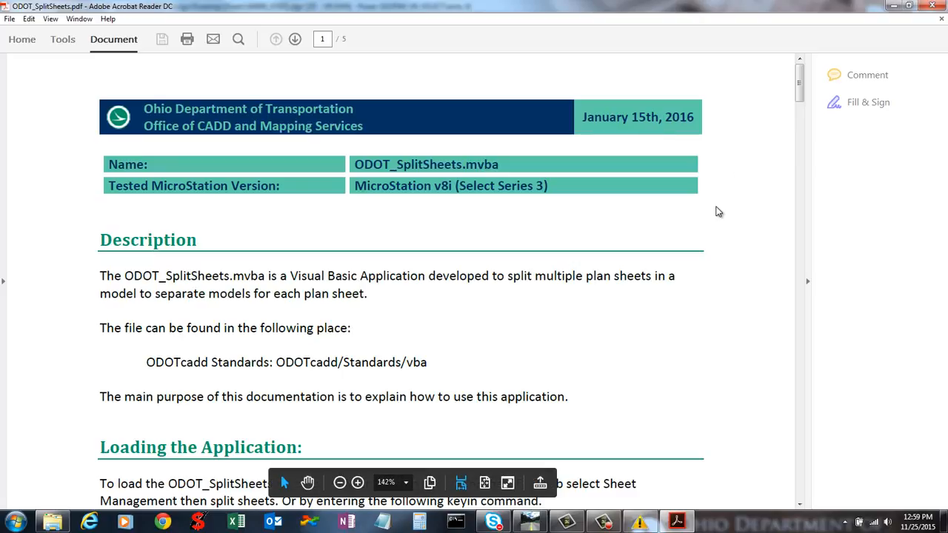
scroll(717, 212, "down", 20)
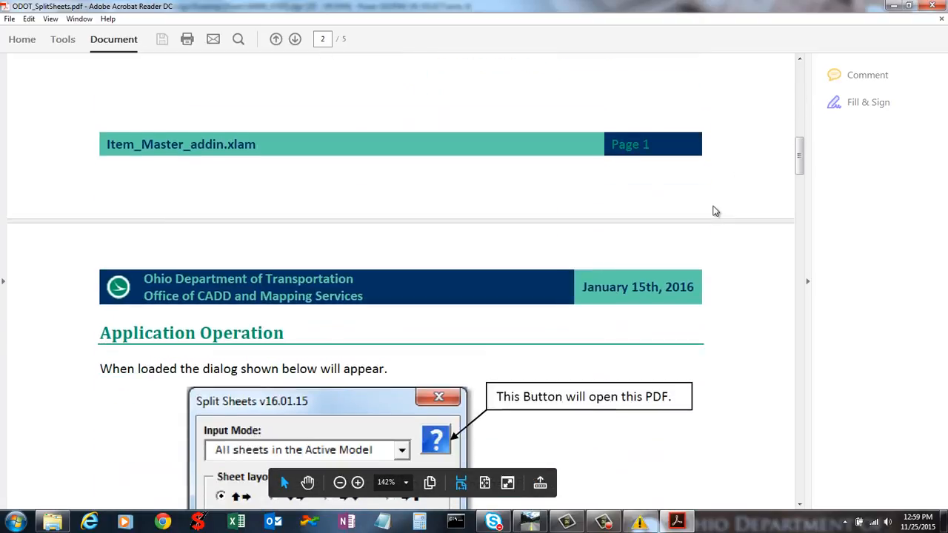
scroll(714, 209, "down", 18)
scroll(822, 247, "down", 3)
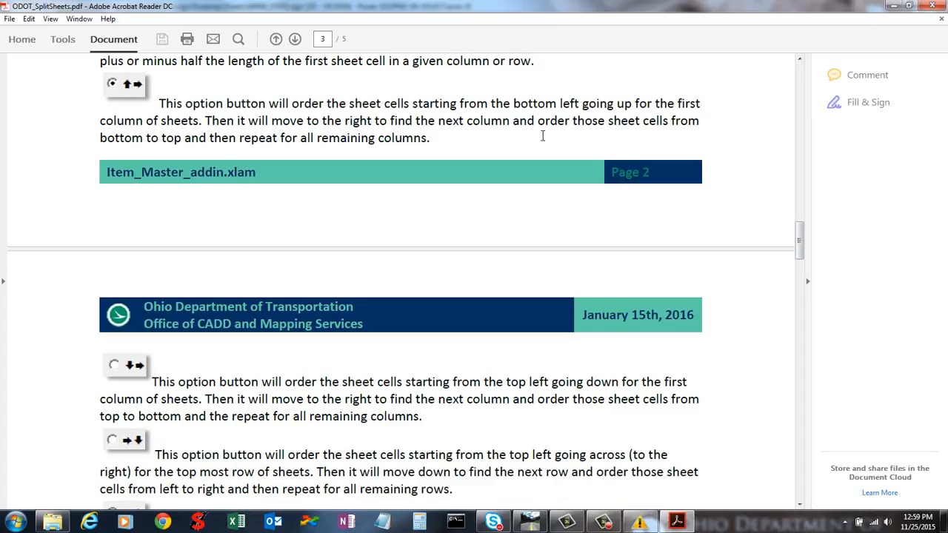
left_click(932, 5)
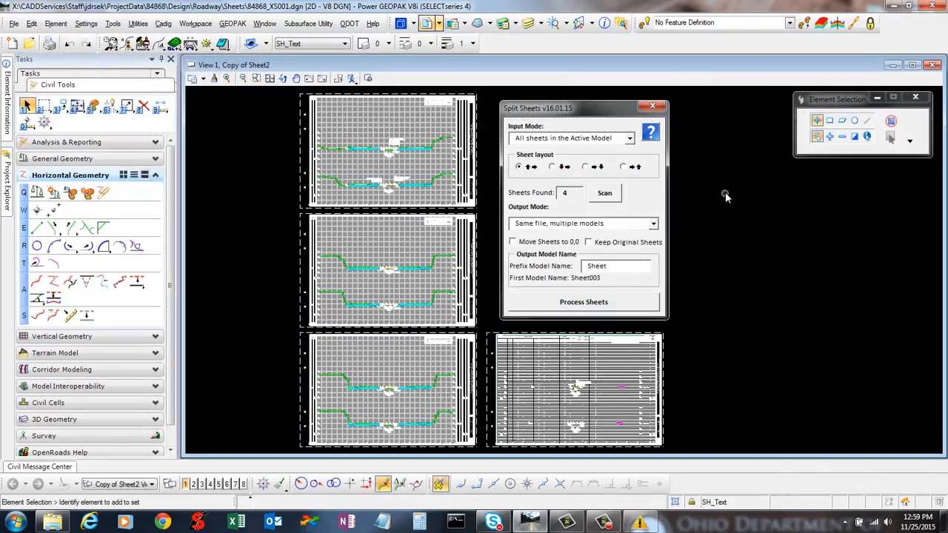
Set the Split Sheets input mode to Select Models in Active File
left_click_drag(561, 109, 577, 104)
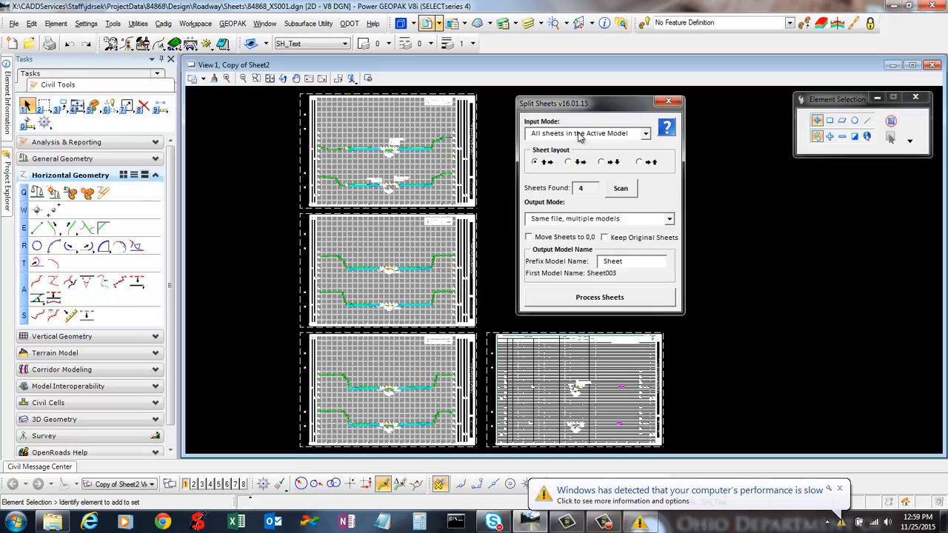
left_click_drag(581, 104, 607, 97)
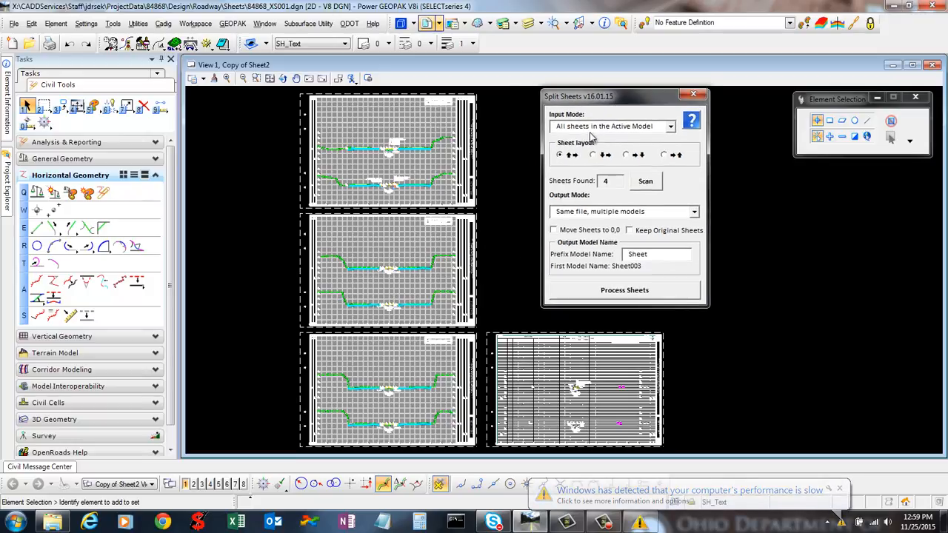
left_click(670, 128)
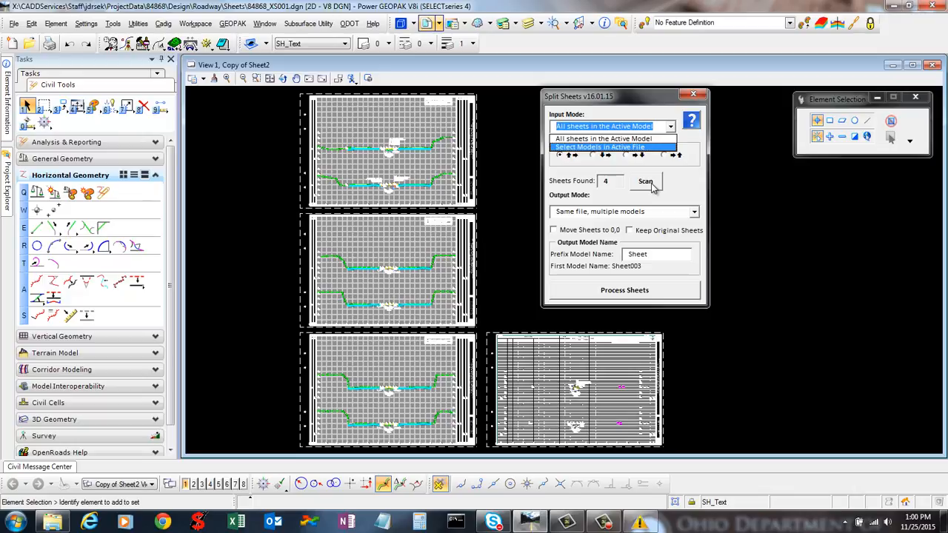
left_click(640, 147)
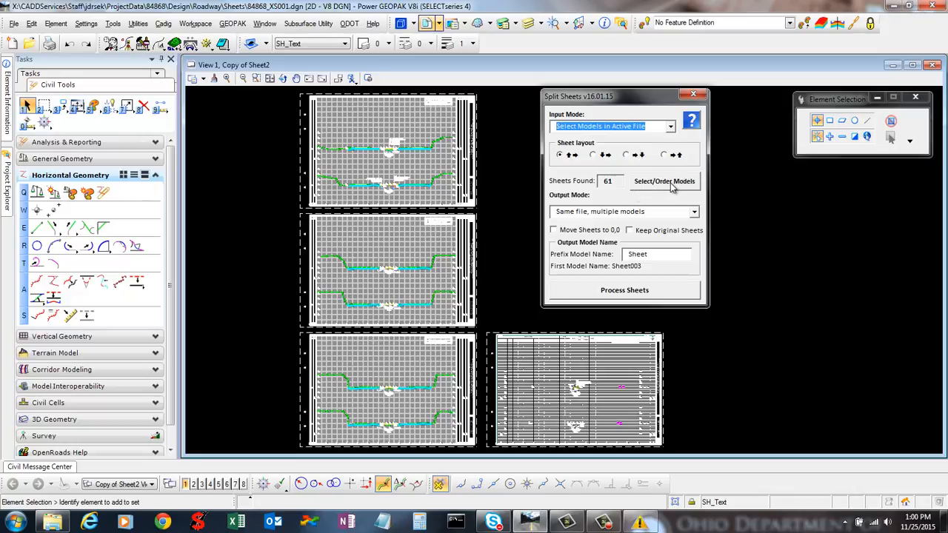
Open the list of models to process and remove Copy of Sheet2 from it
left_click(654, 181)
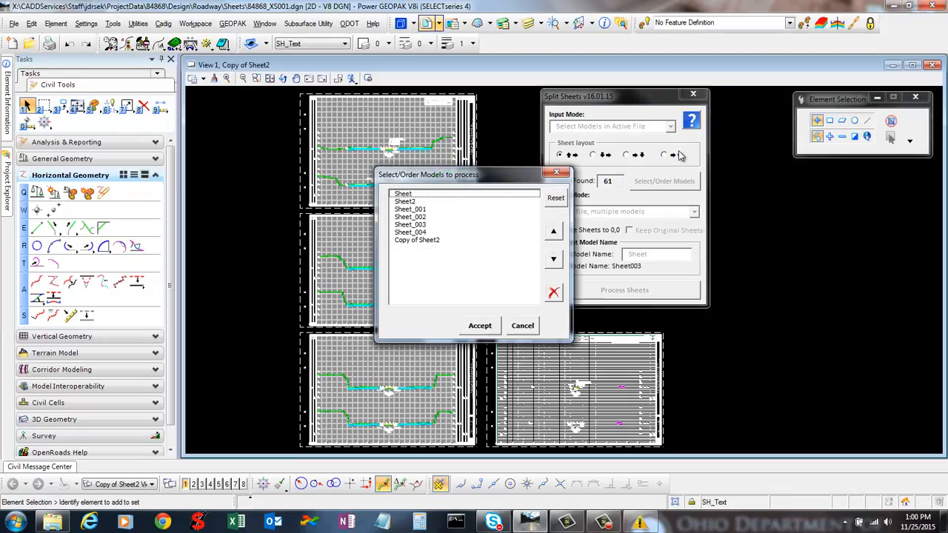
left_click_drag(482, 176, 466, 126)
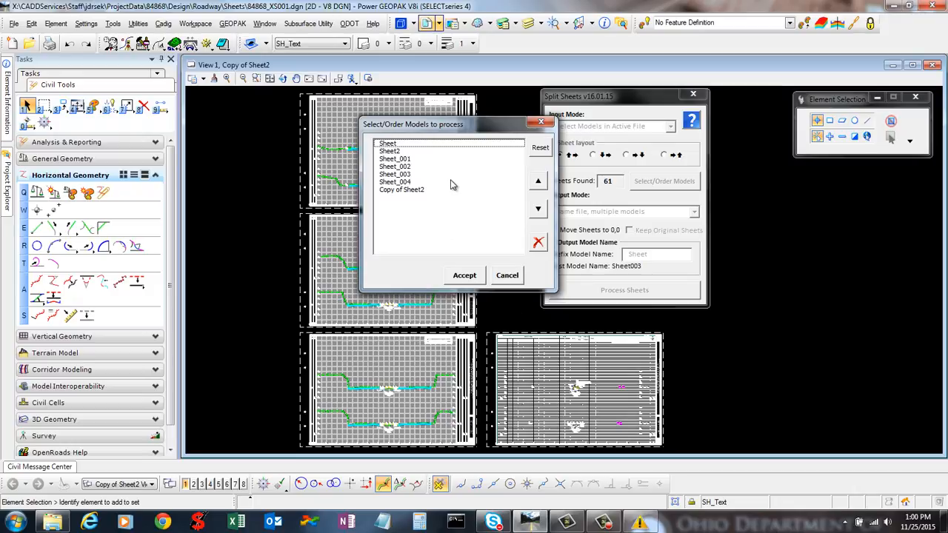
left_click_drag(452, 128, 427, 108)
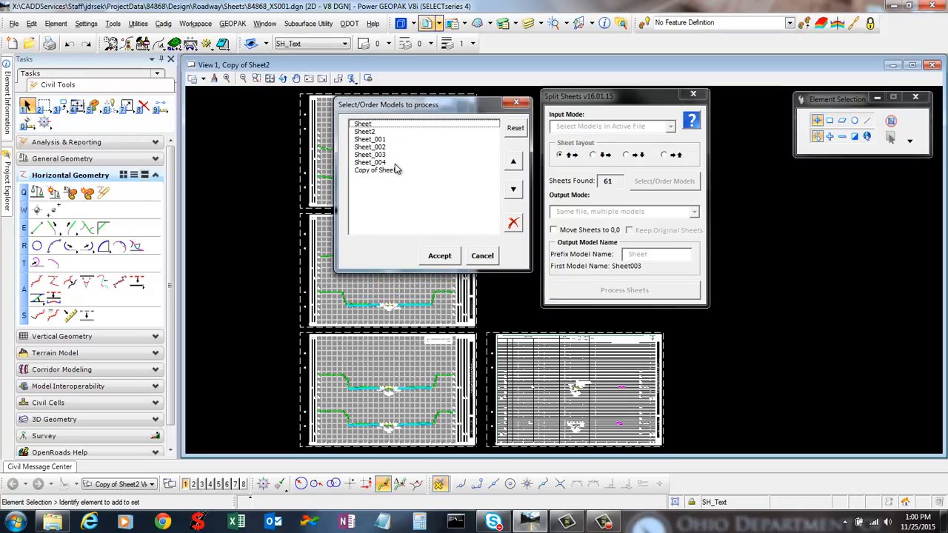
left_click(393, 173)
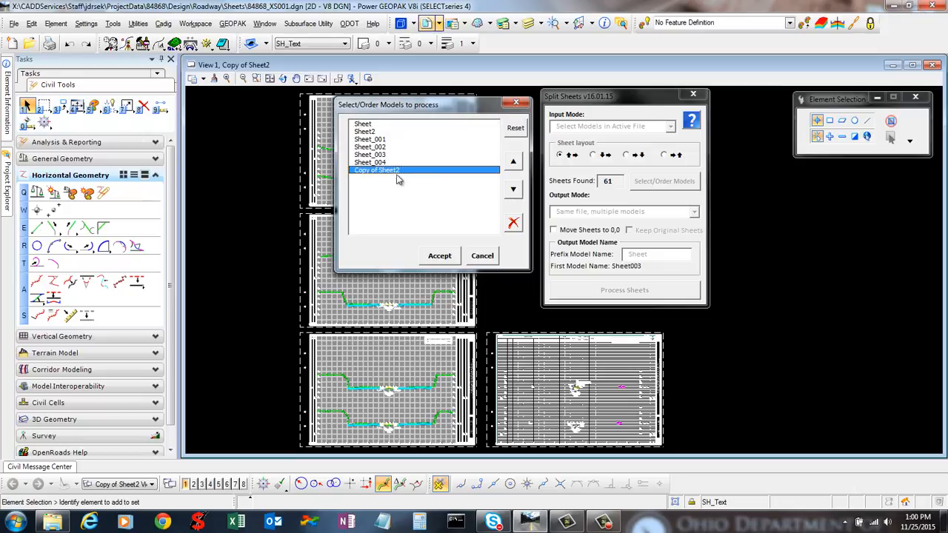
left_click(513, 223)
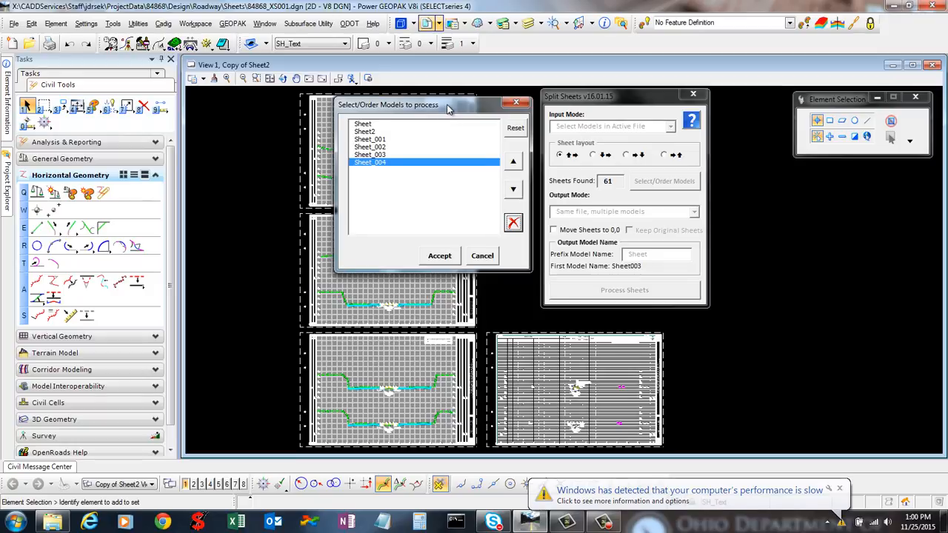
Move Sheet_002 to the first position in the processing order
left_click_drag(448, 109, 461, 109)
left_click(418, 154)
left_click(413, 148)
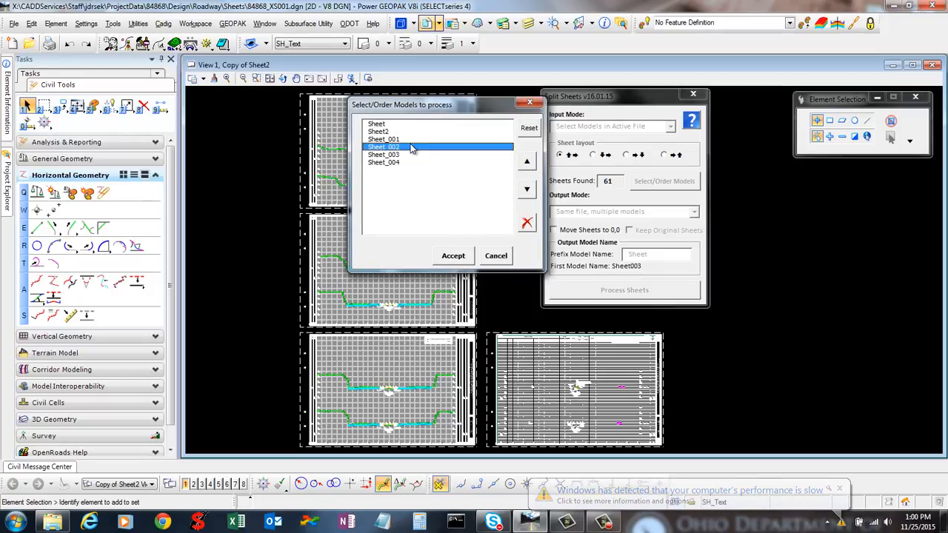
left_click(528, 165)
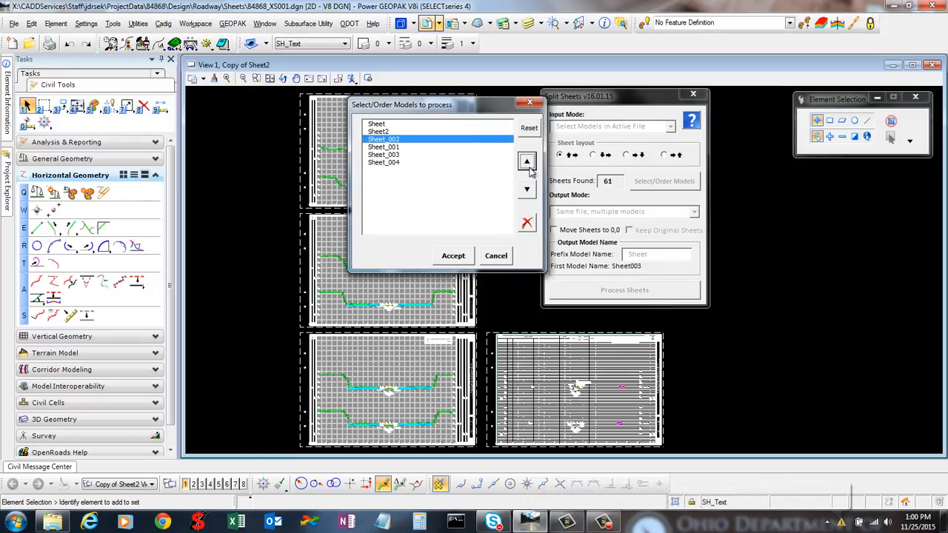
left_click(528, 163)
left_click(528, 163)
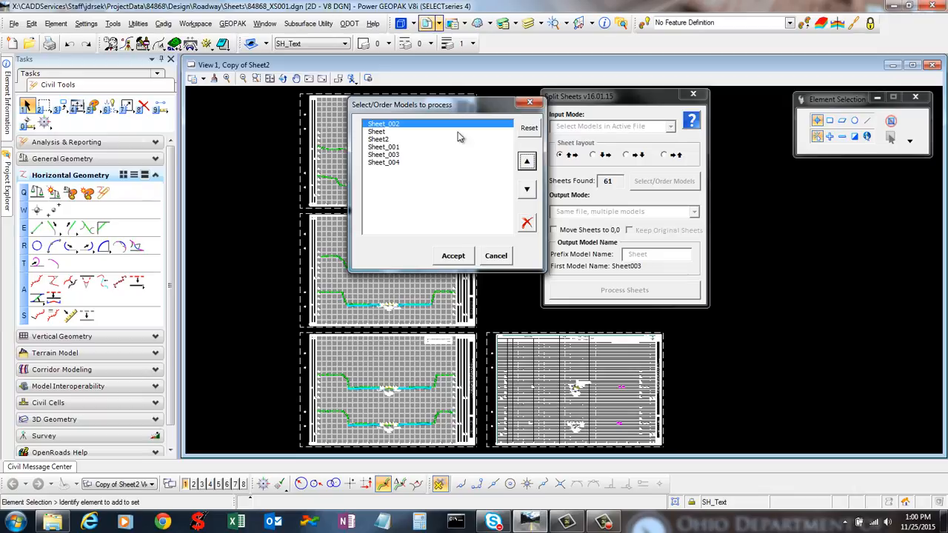
Remove Sheet_002 from the models to process, then cancel the model selection changes
left_click(387, 133)
left_click(391, 139)
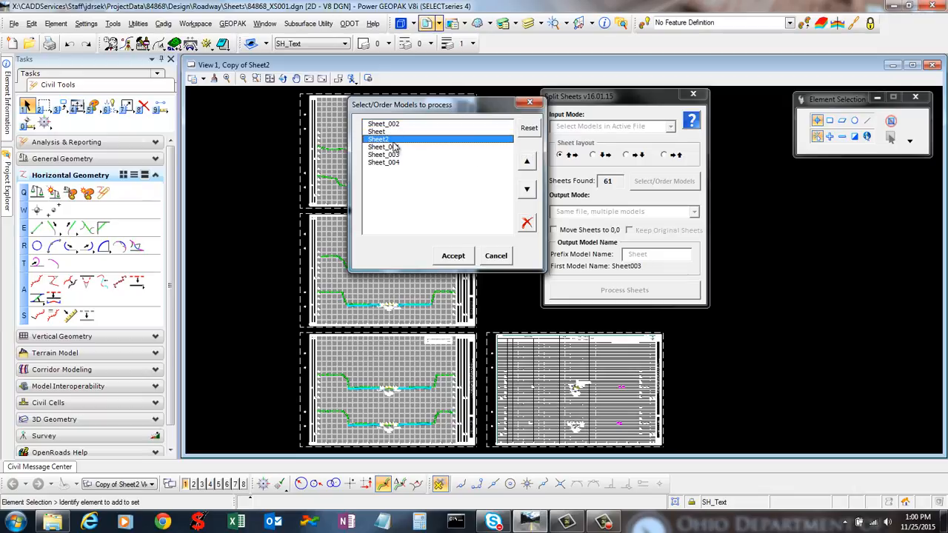
left_click(394, 146)
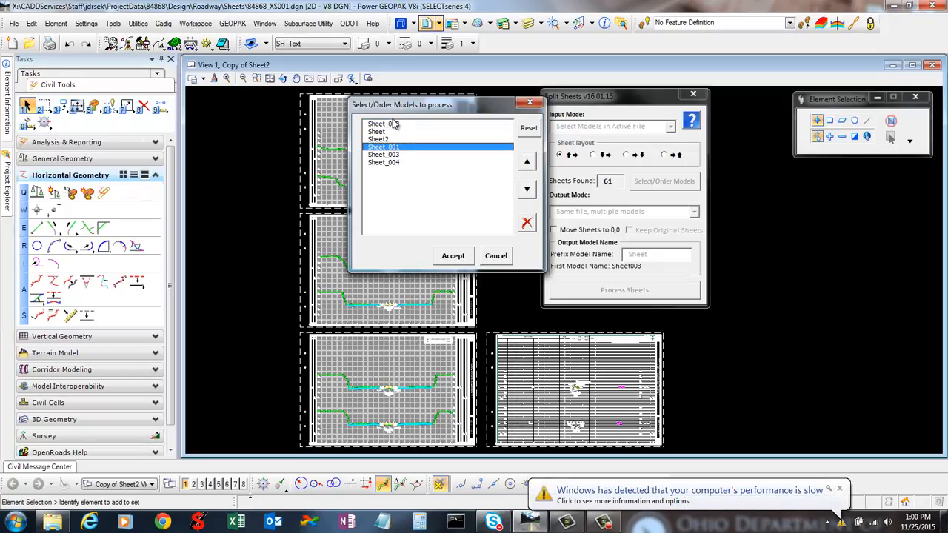
left_click(395, 125)
left_click(526, 222)
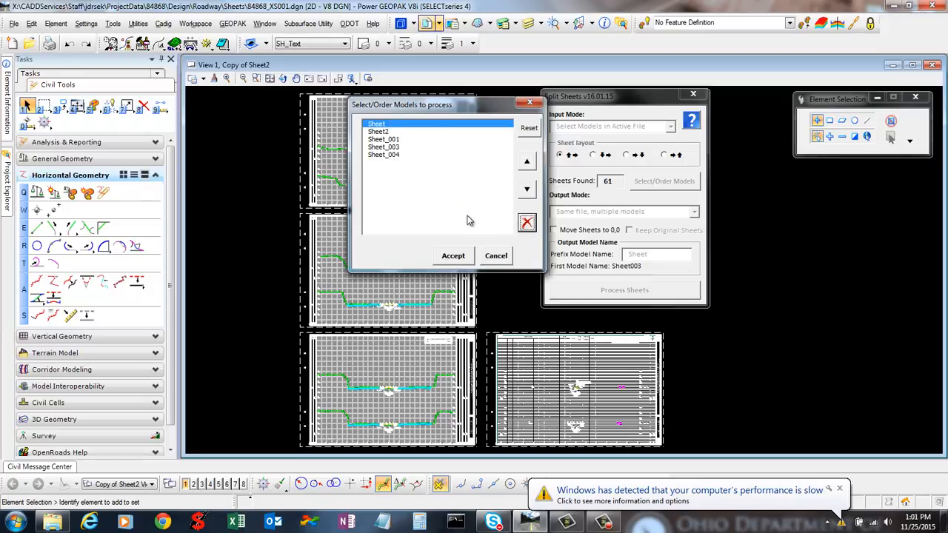
left_click_drag(412, 105, 434, 89)
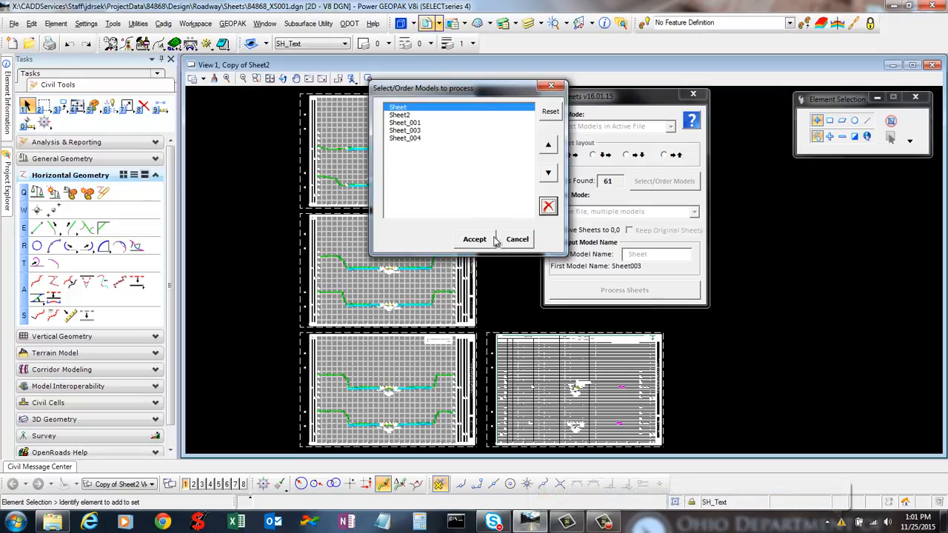
left_click(517, 239)
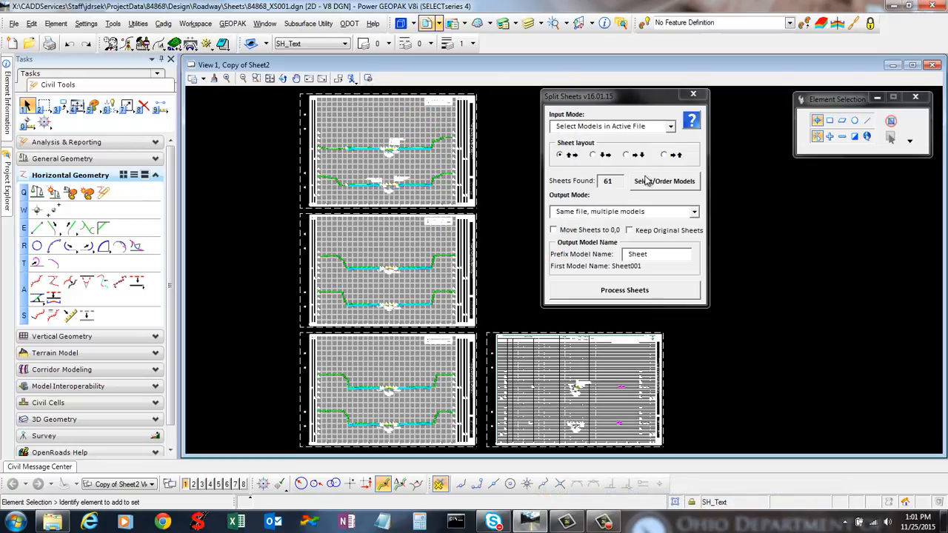
Reopen the model selection and exclude Copy of Sheet2 from processing
left_click(654, 182)
left_click_drag(411, 175, 403, 113)
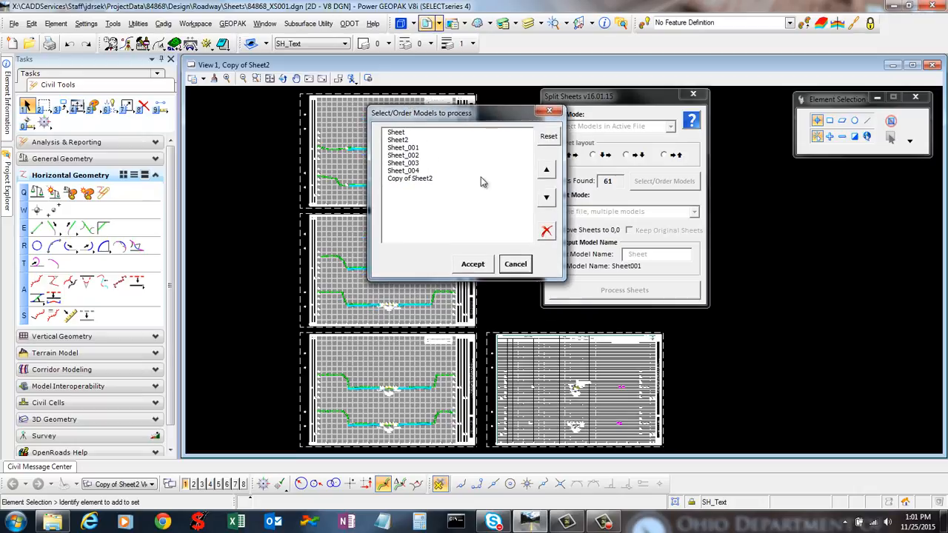
left_click(407, 178)
left_click(545, 233)
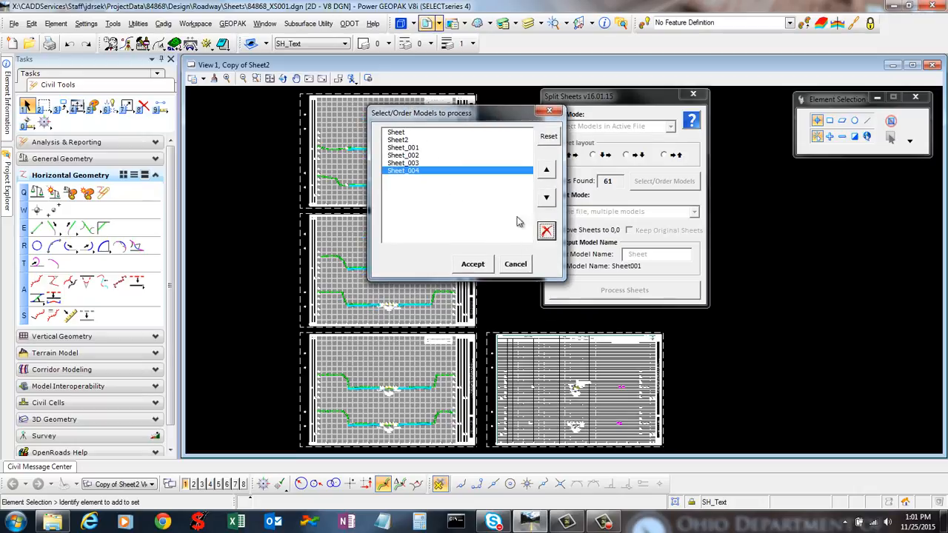
Move Sheet_002 above Sheet_001, remove Sheet_003 and accept the model list
left_click(443, 155)
left_click(546, 170)
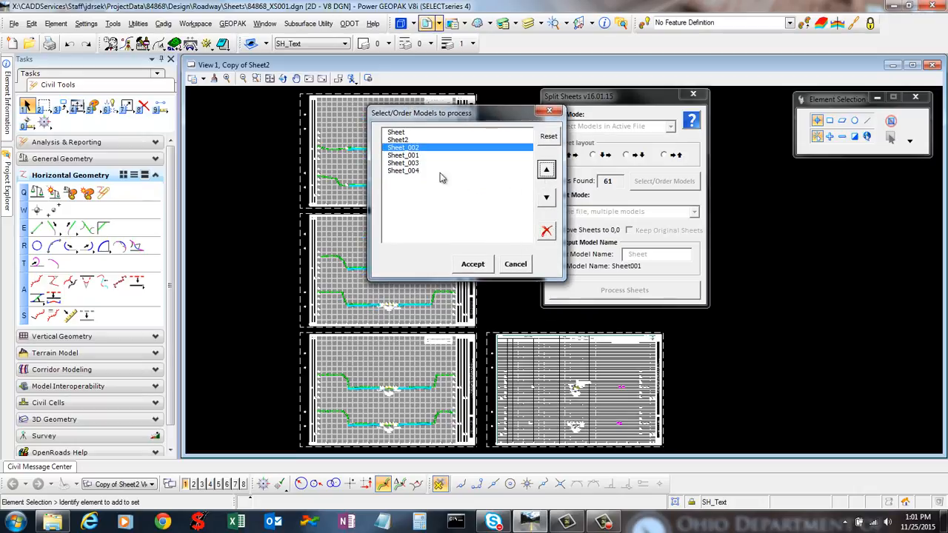
left_click(414, 163)
left_click(546, 231)
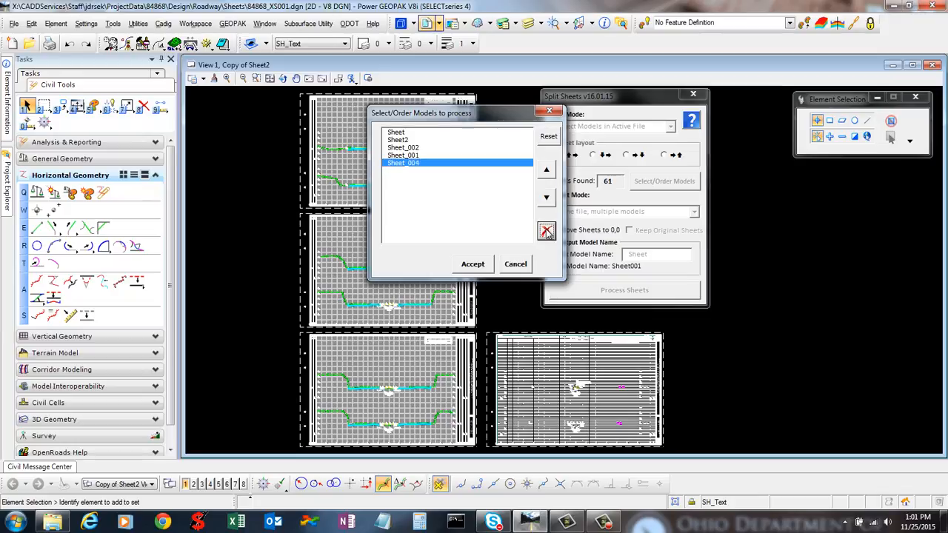
left_click(474, 264)
Reset the models to process to the full original list and accept it
left_click(676, 182)
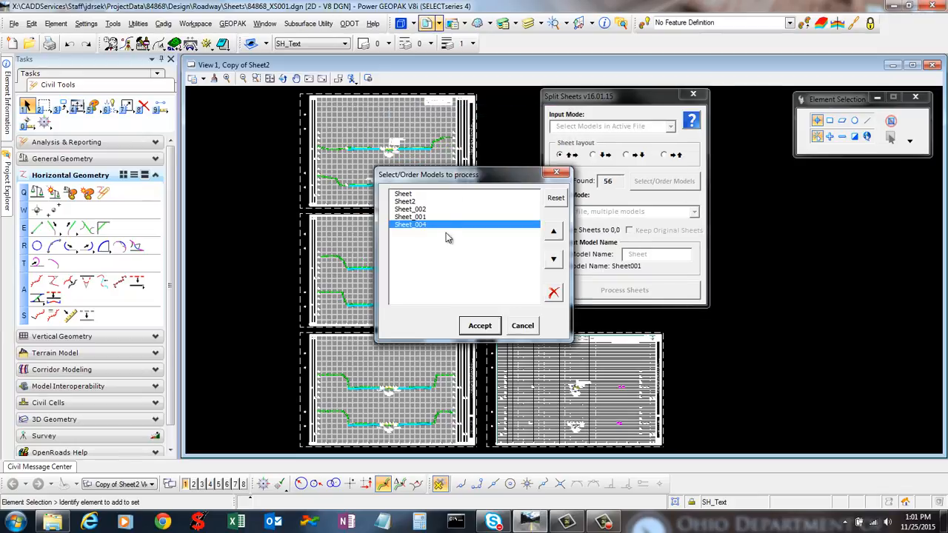
left_click_drag(443, 177, 431, 130)
left_click_drag(407, 83, 458, 120)
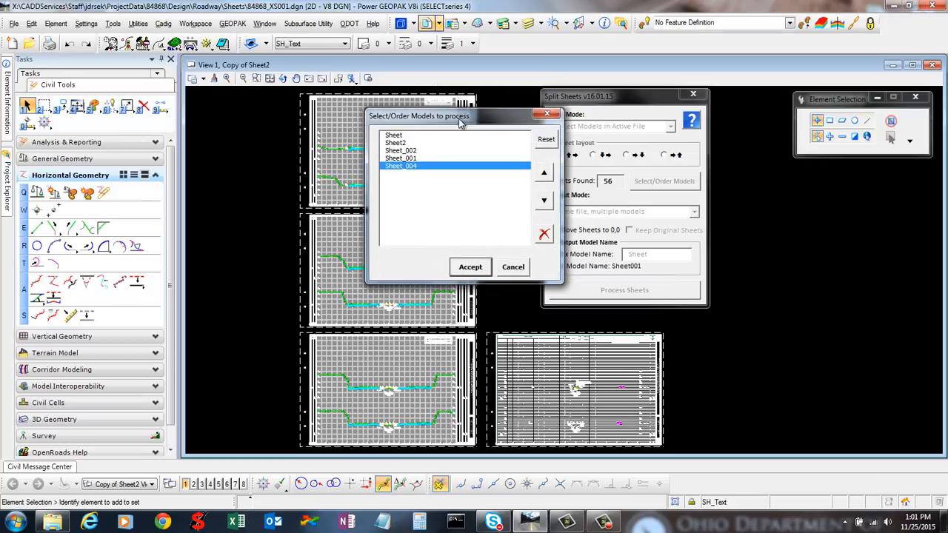
left_click(547, 142)
left_click_drag(436, 121, 444, 133)
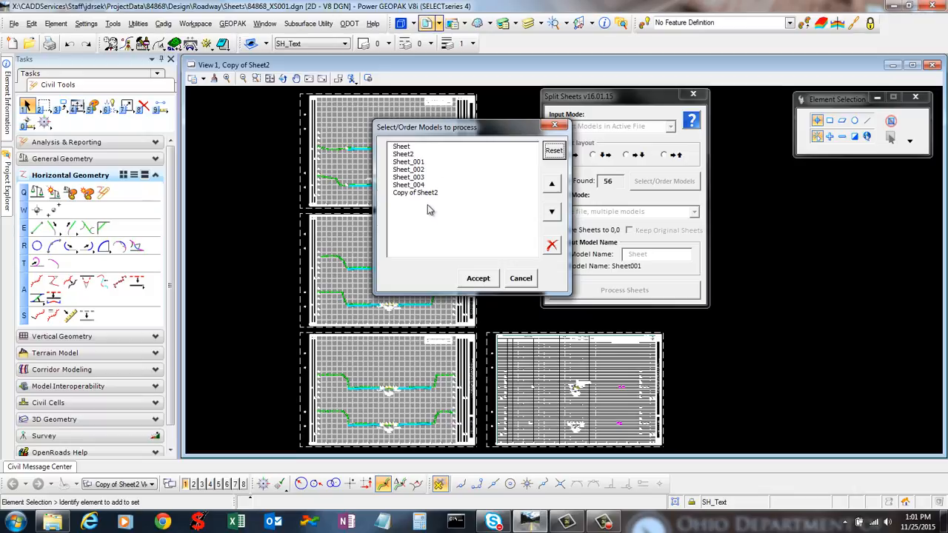
left_click(478, 277)
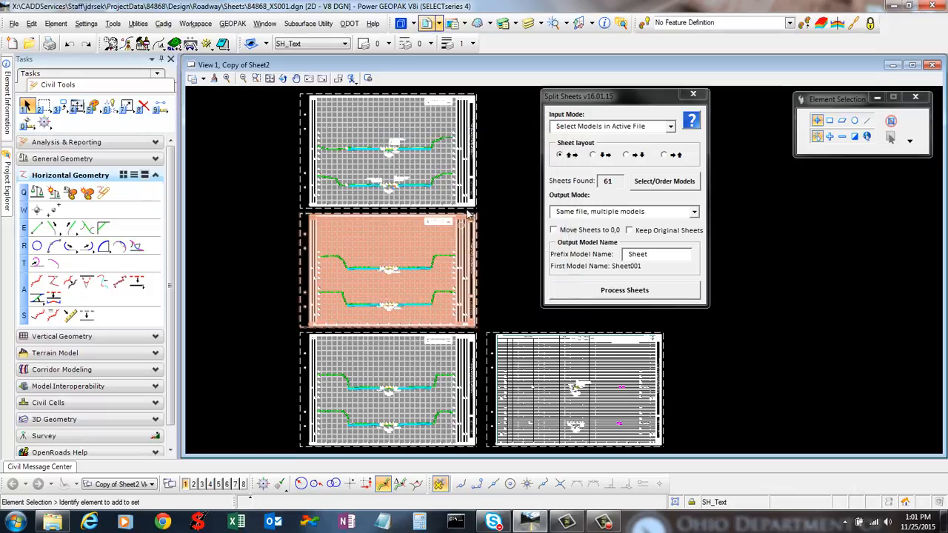
Remove Sheet_003 and Sheet_004 from the models to process and accept the list
left_click(656, 186)
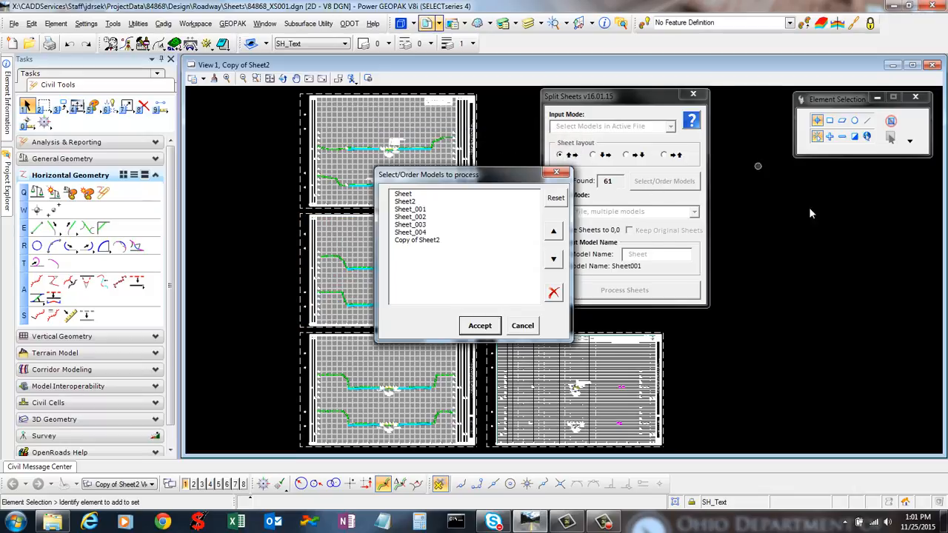
left_click(445, 225)
left_click(554, 293)
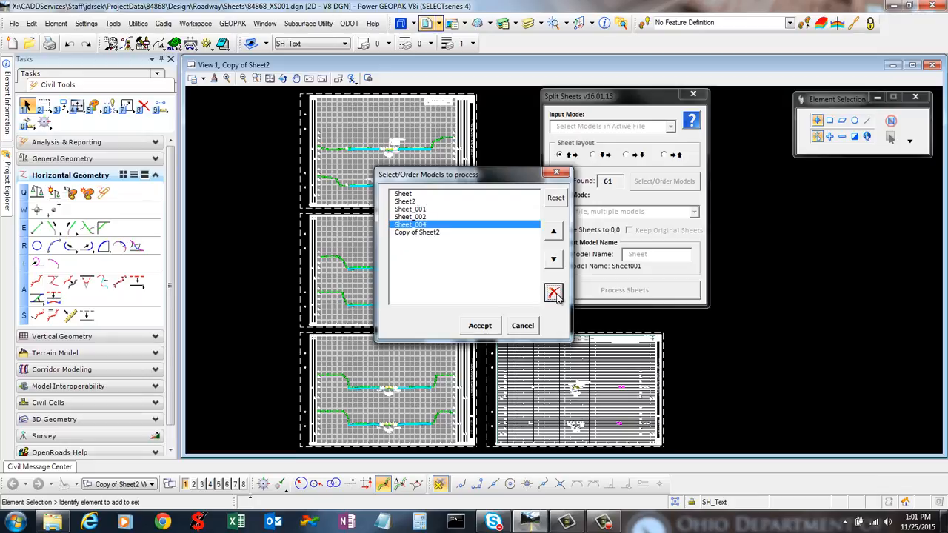
left_click(554, 294)
left_click_drag(516, 175, 460, 155)
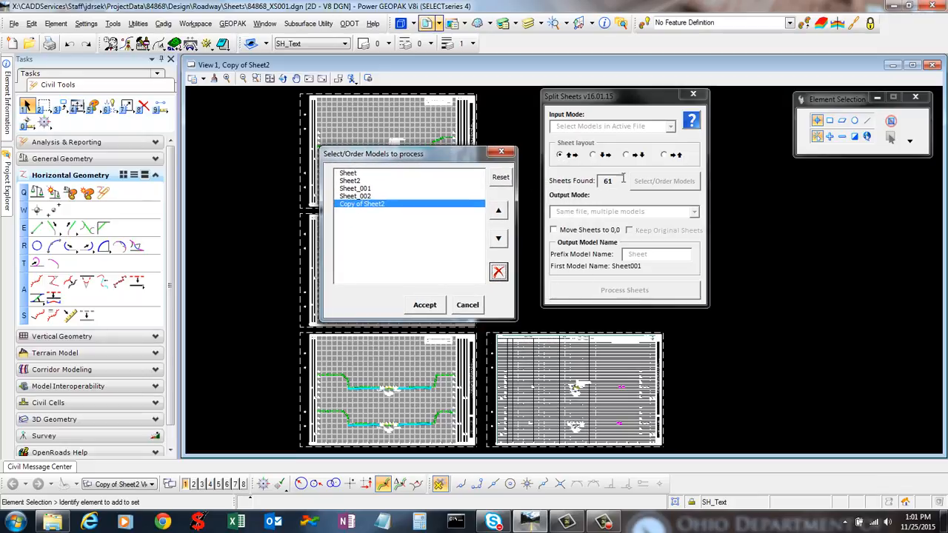
left_click(437, 306)
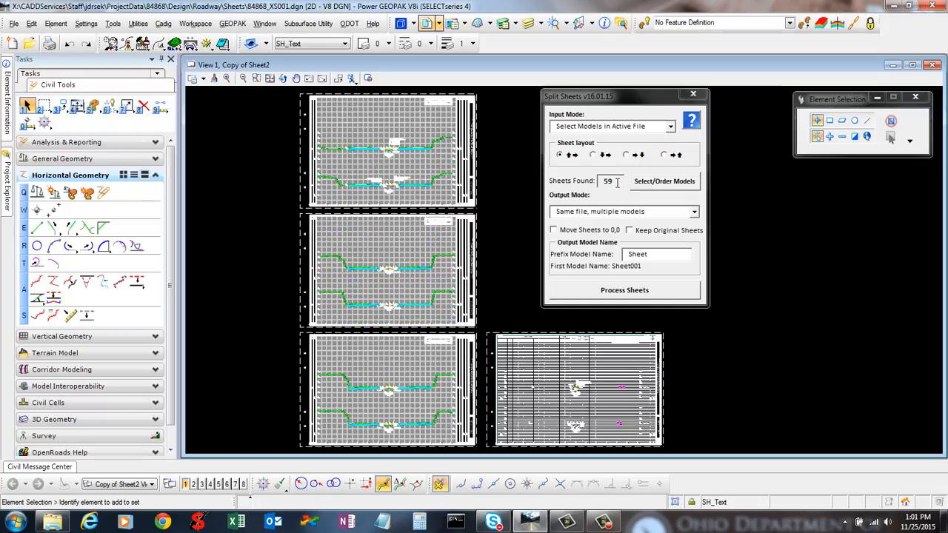
left_click_drag(618, 183, 599, 180)
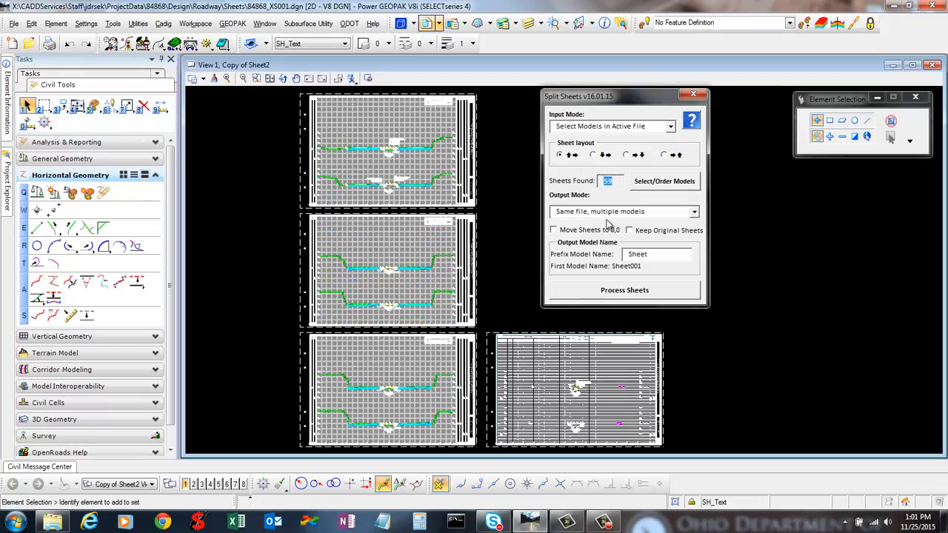
Set the input mode to All sheets in the Active Model and scan for sheets
left_click(670, 127)
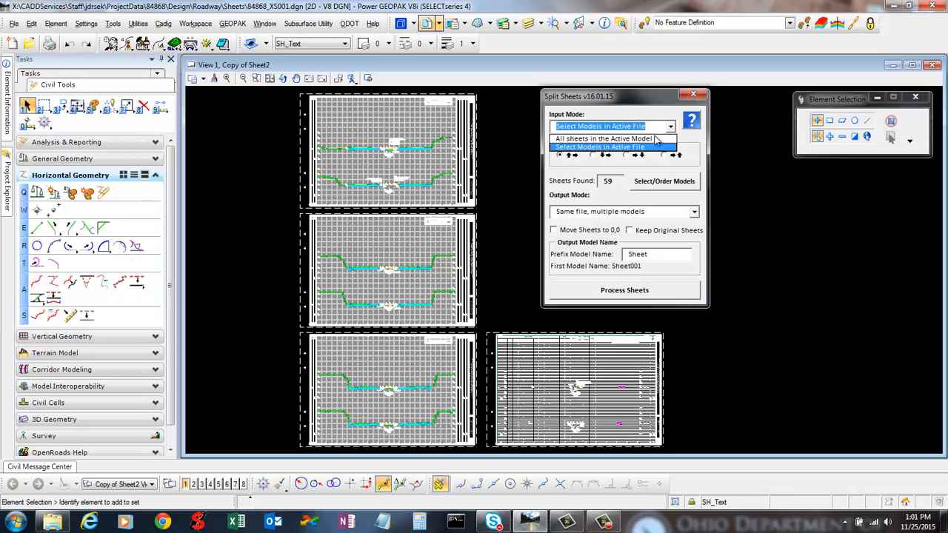
left_click(627, 139)
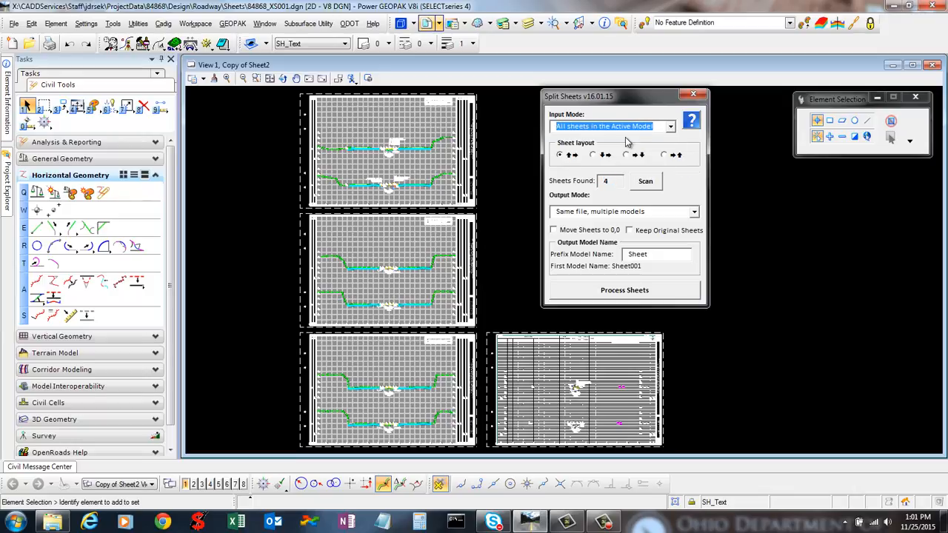
left_click_drag(613, 181, 598, 183)
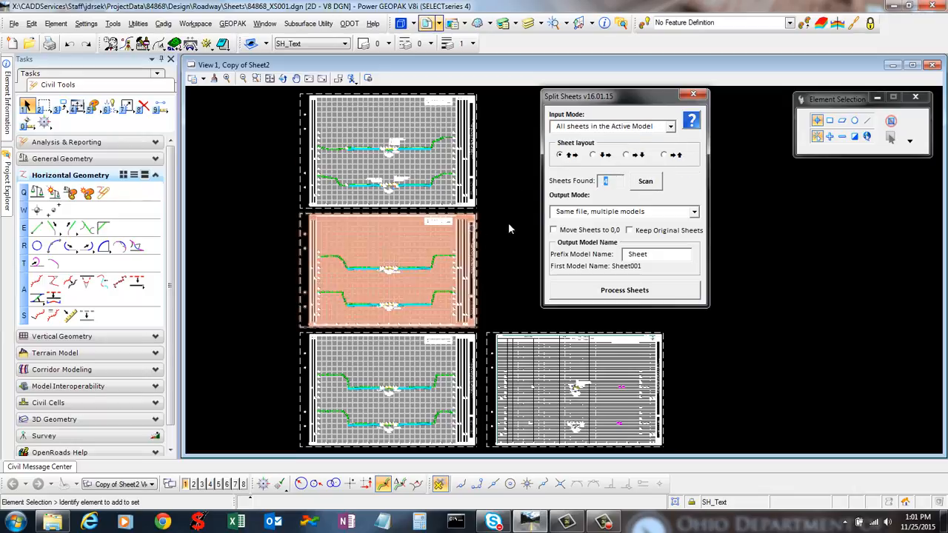
left_click(646, 181)
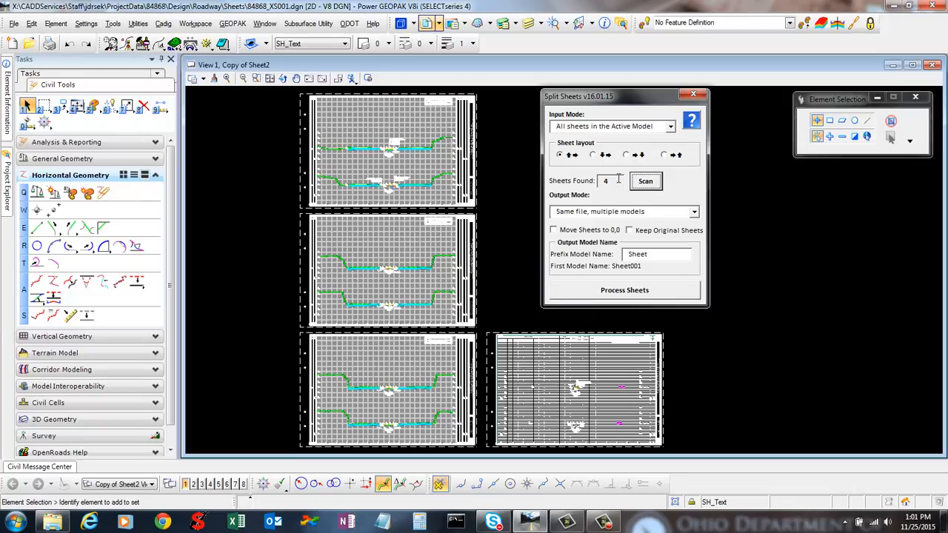
left_click_drag(619, 180, 603, 181)
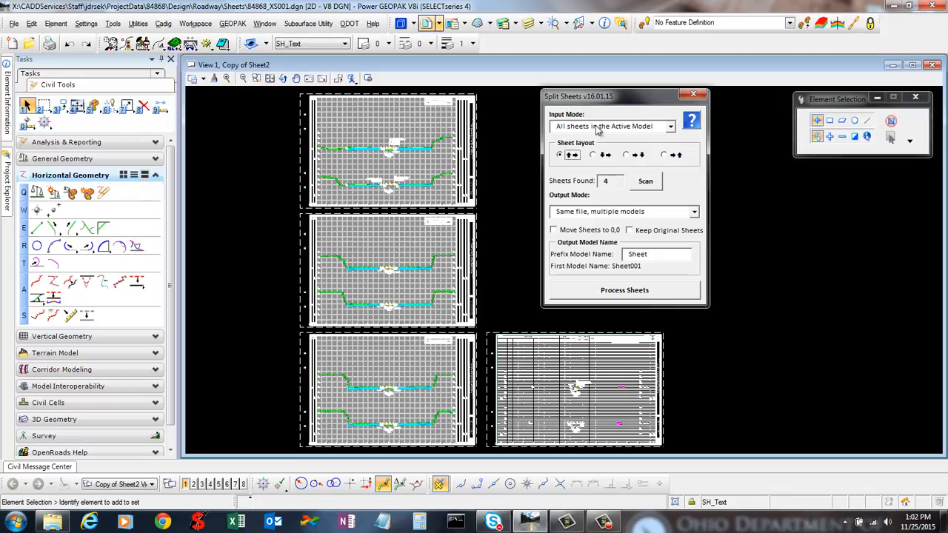
Trace the up-then-right sheet order by selecting the first column's sheets from bottom to top, followed by the second column's sheet
left_click_drag(585, 98, 589, 91)
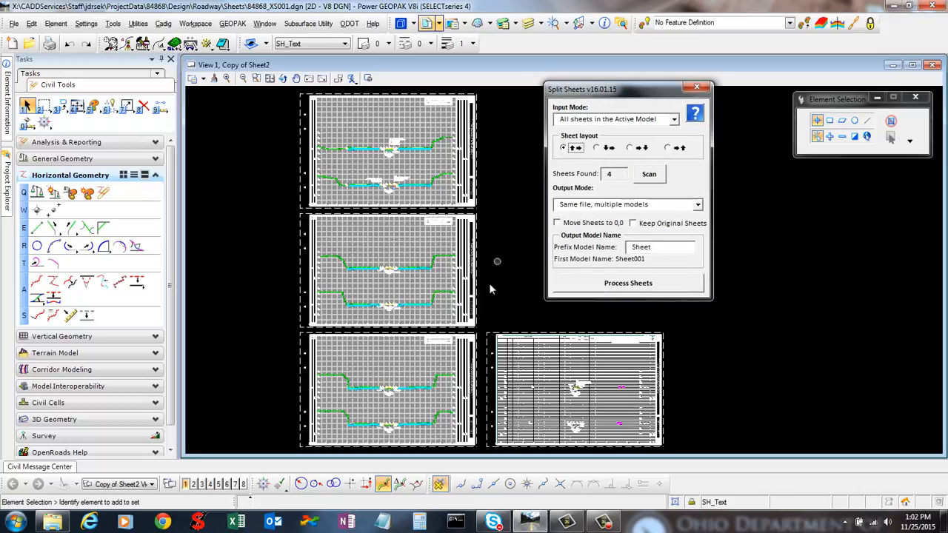
left_click(413, 387)
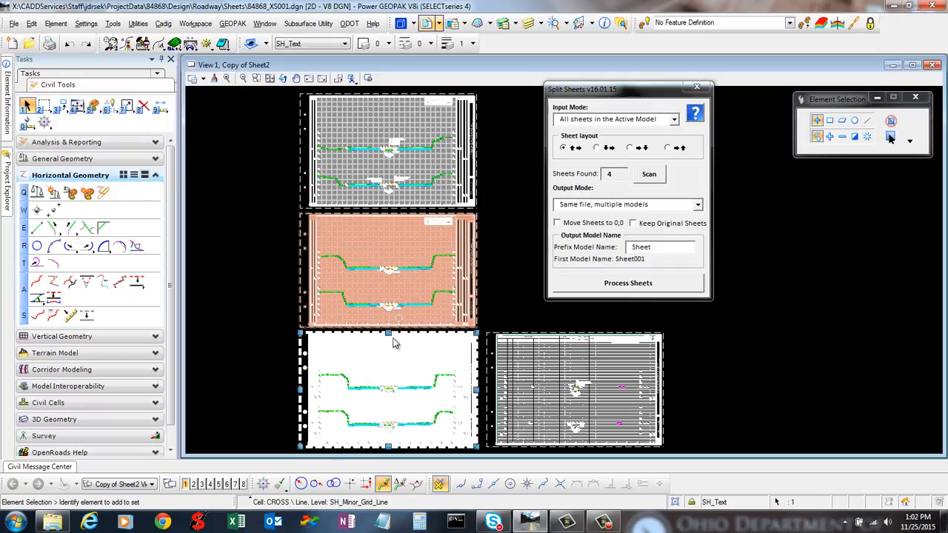
left_click(392, 282)
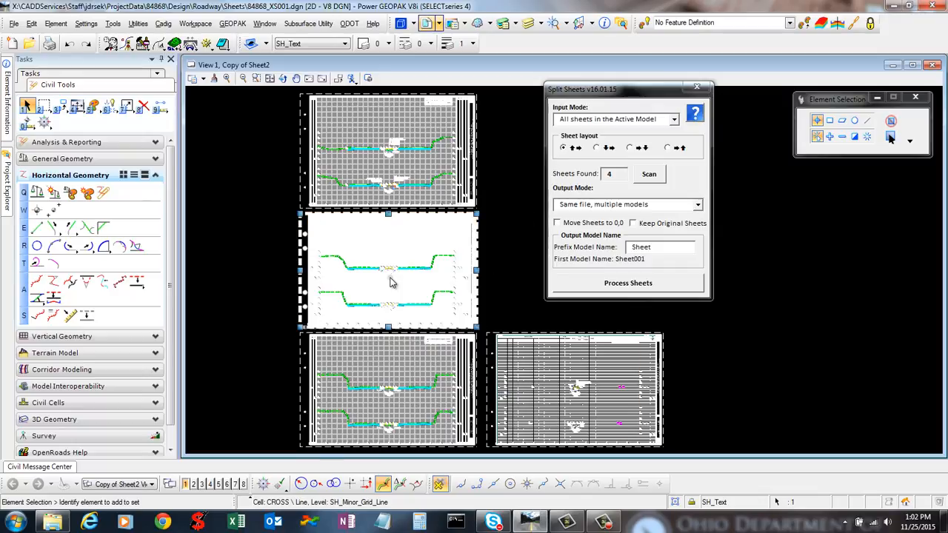
left_click(429, 161)
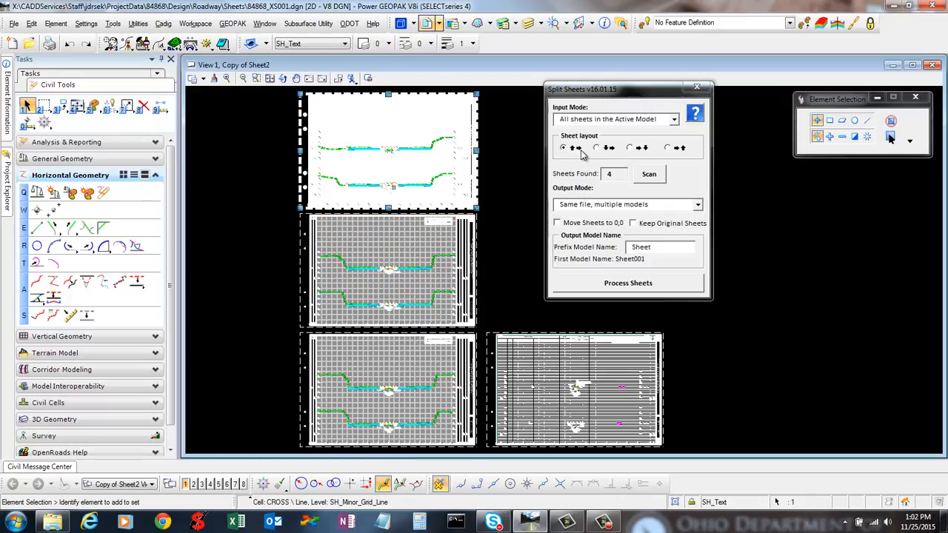
left_click(541, 364)
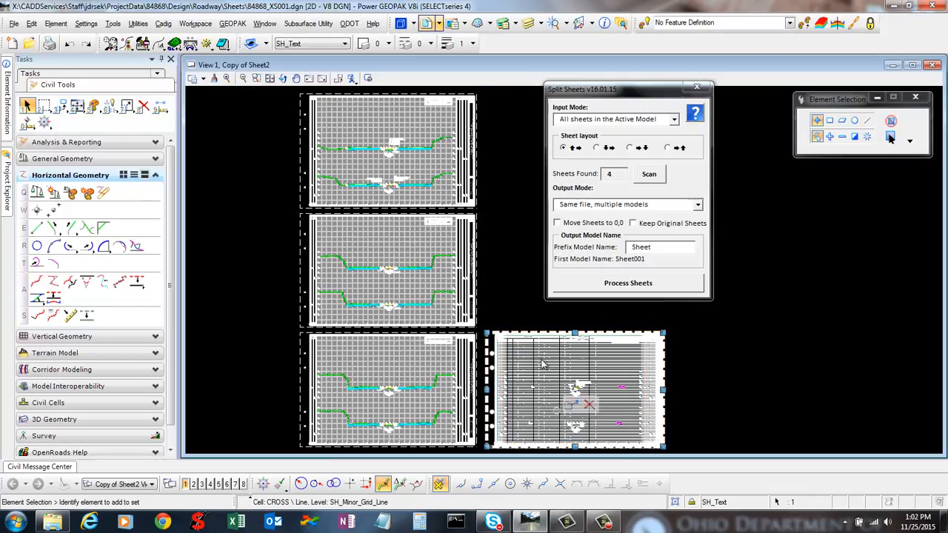
left_click(529, 293)
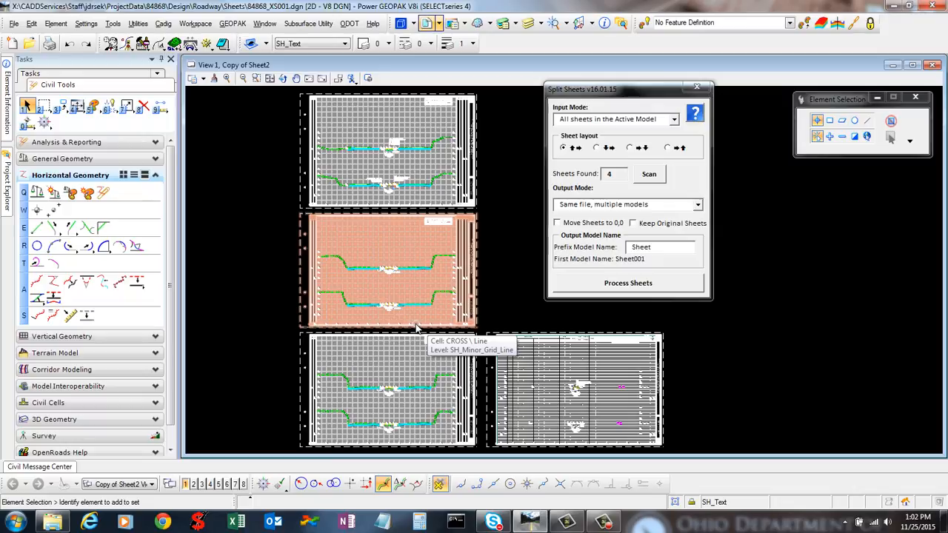
Inspect the cut-line borders of the middle and bottom sheets in the first column and the sheet beside them
left_click(292, 298)
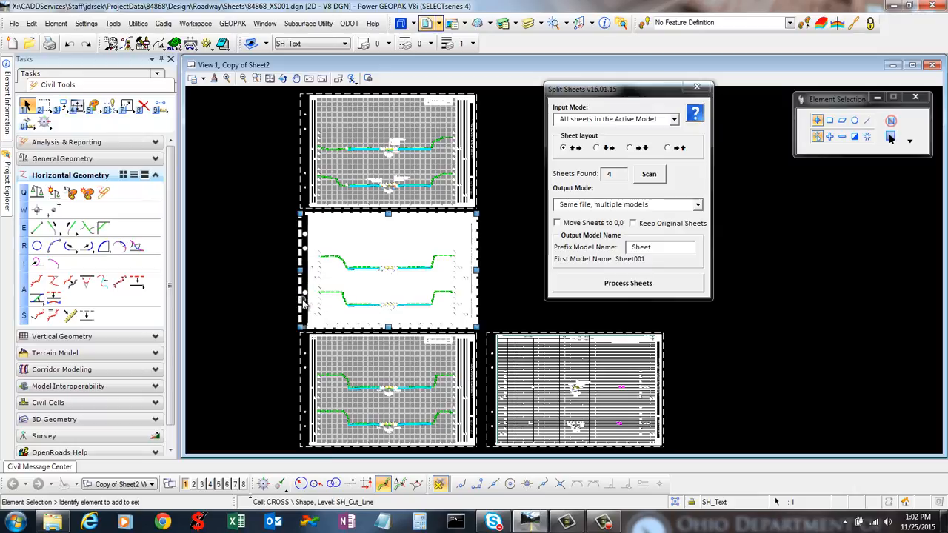
middle_click_drag(258, 344, 258, 314)
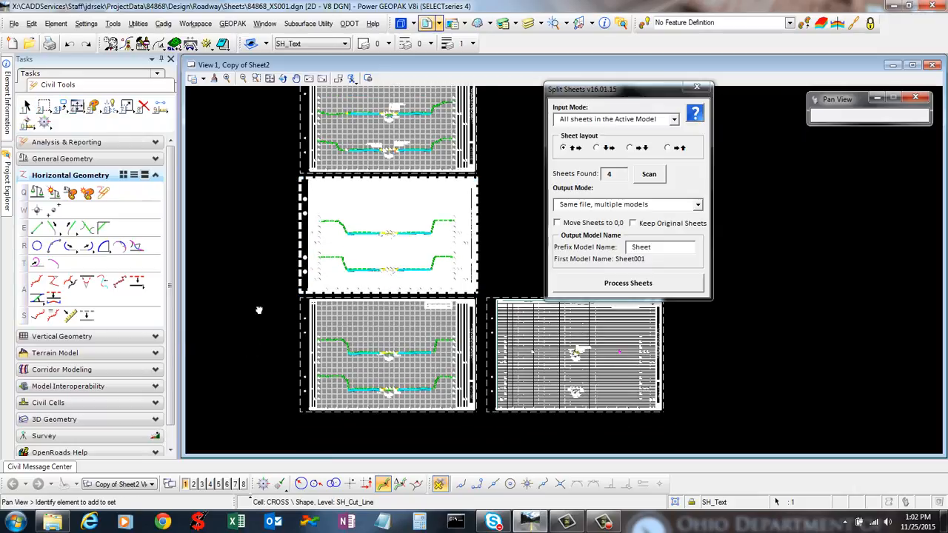
left_click(383, 415)
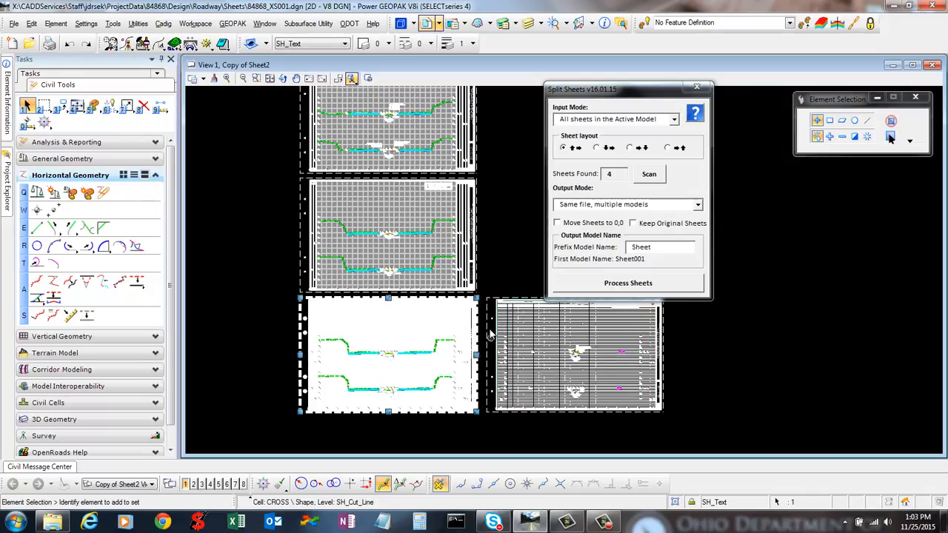
left_click(502, 307)
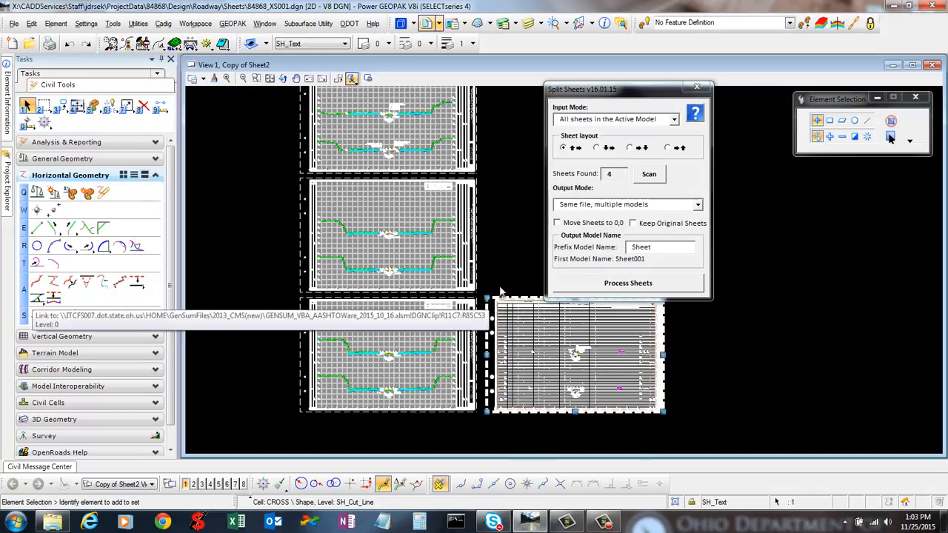
Try moving the linked spreadsheet table upward off its sheet, undo the move and clear the selection
left_click_drag(502, 302, 493, 243)
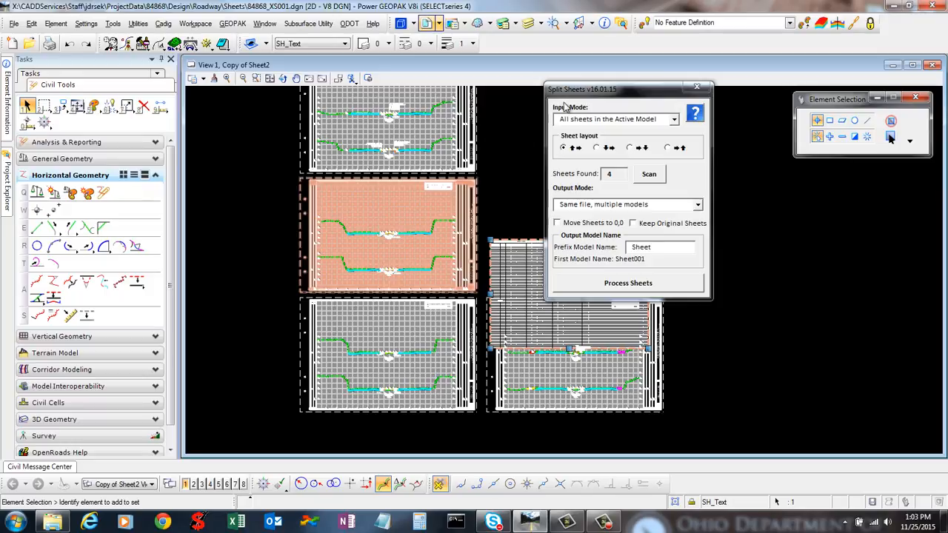
key("ctrl+z")
left_click_drag(567, 89, 647, 86)
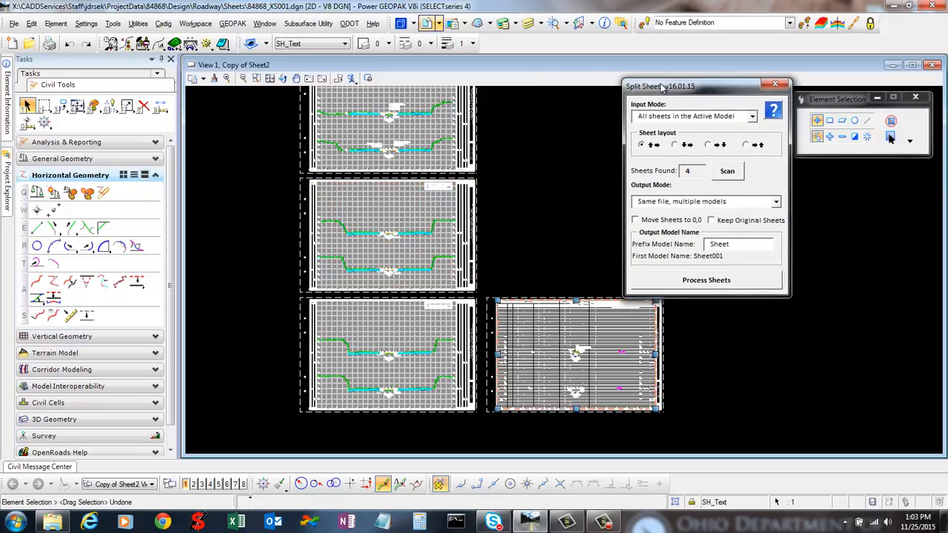
left_click(536, 245)
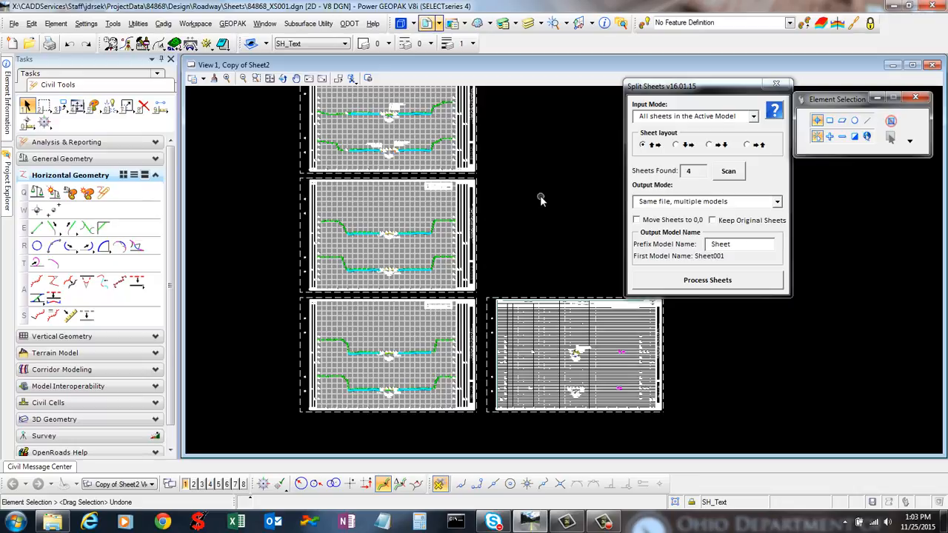
Set the sheet layout to down then right and trace that order through the cross-section sheets, starting from the top one
left_click(674, 145)
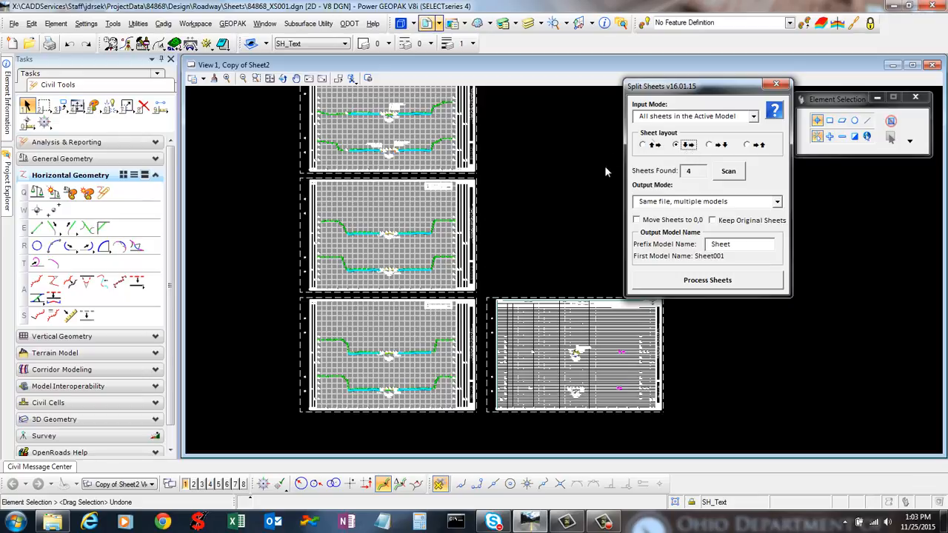
middle_click_drag(565, 166, 557, 207)
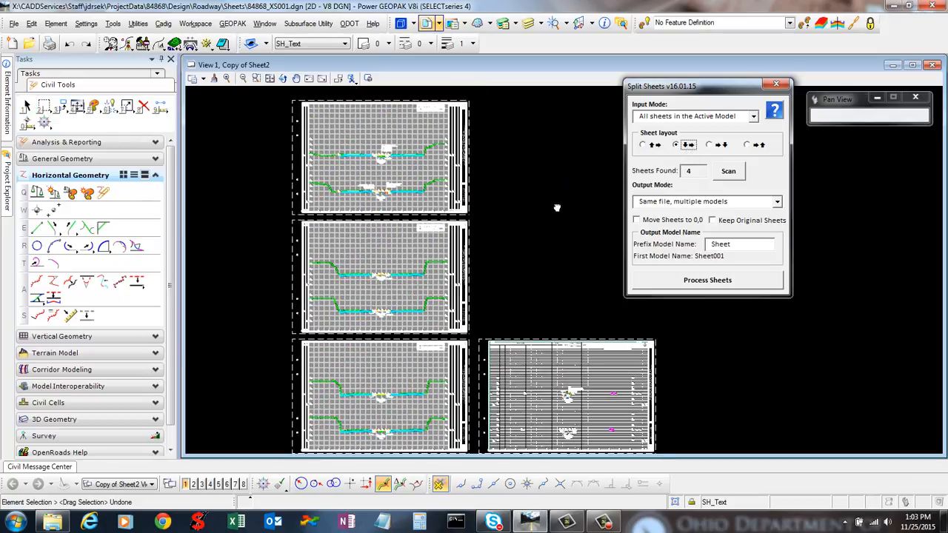
left_click(420, 112)
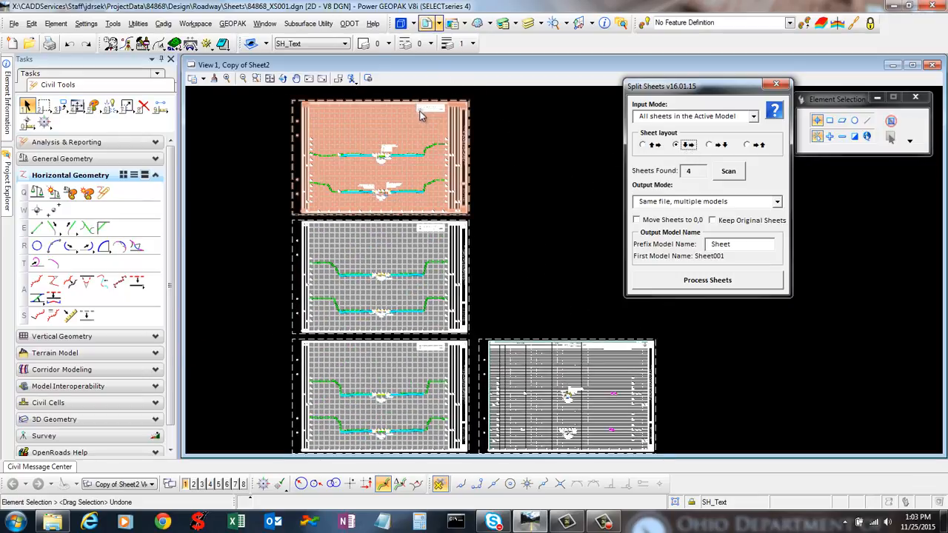
left_click(407, 333)
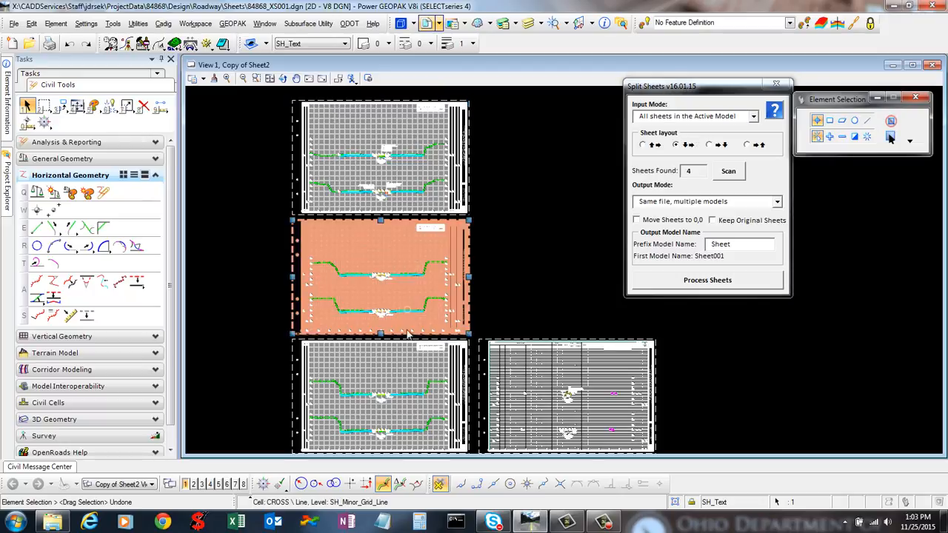
left_click(406, 350)
left_click(533, 95)
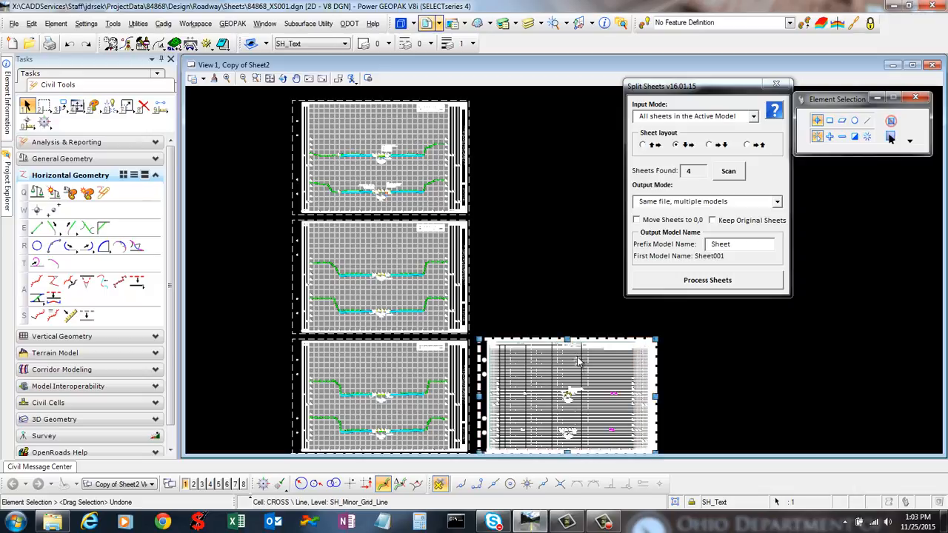
Try the right-then-down and right-then-up sheet layouts, and return the layout to up then right
left_click(709, 146)
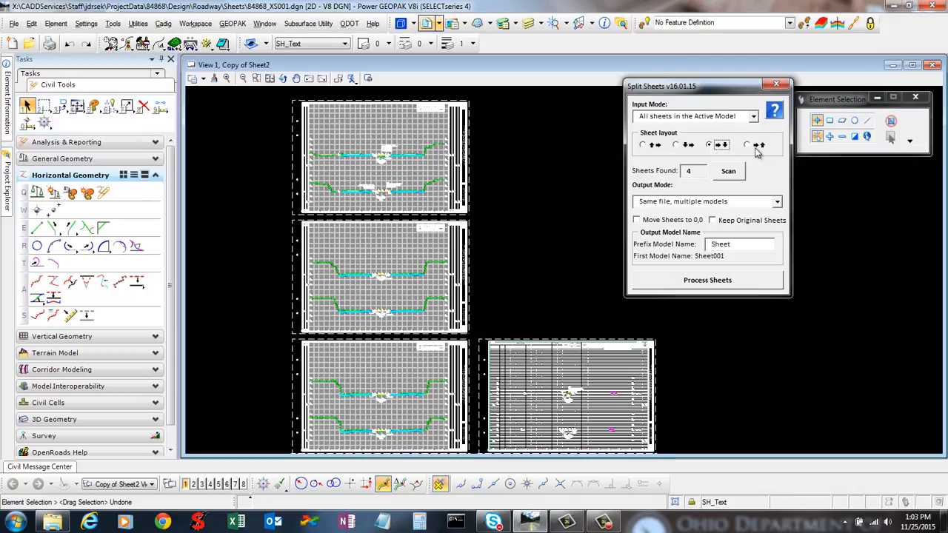
left_click(748, 146)
left_click(710, 145)
left_click(642, 145)
left_click_drag(689, 90, 643, 73)
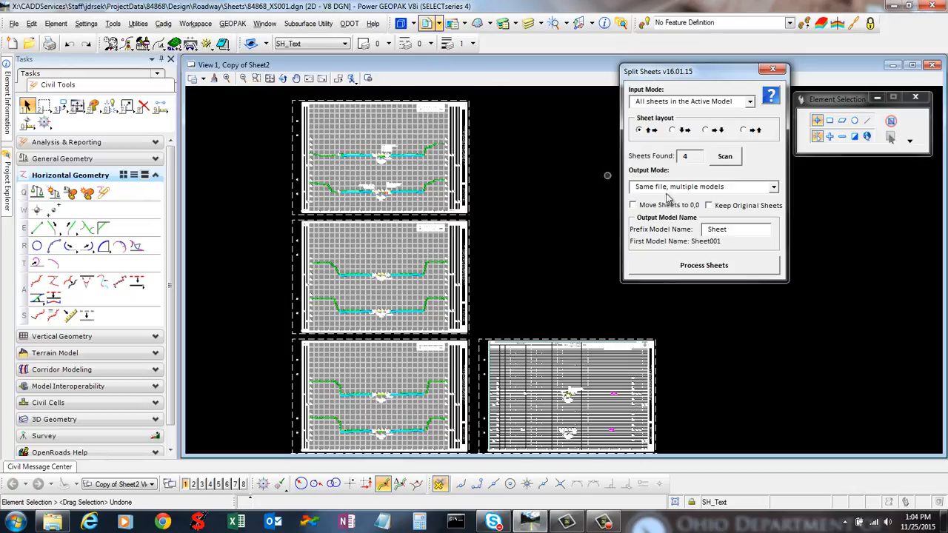
Try the output modes 1 new file, multiple models and 1 sheet per file, and return to Same file, multiple models
left_click(773, 188)
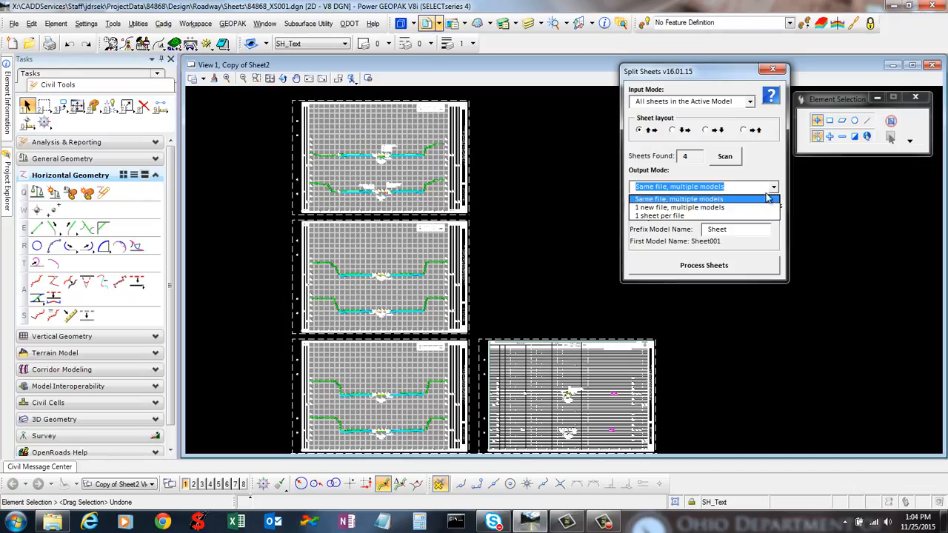
left_click(727, 208)
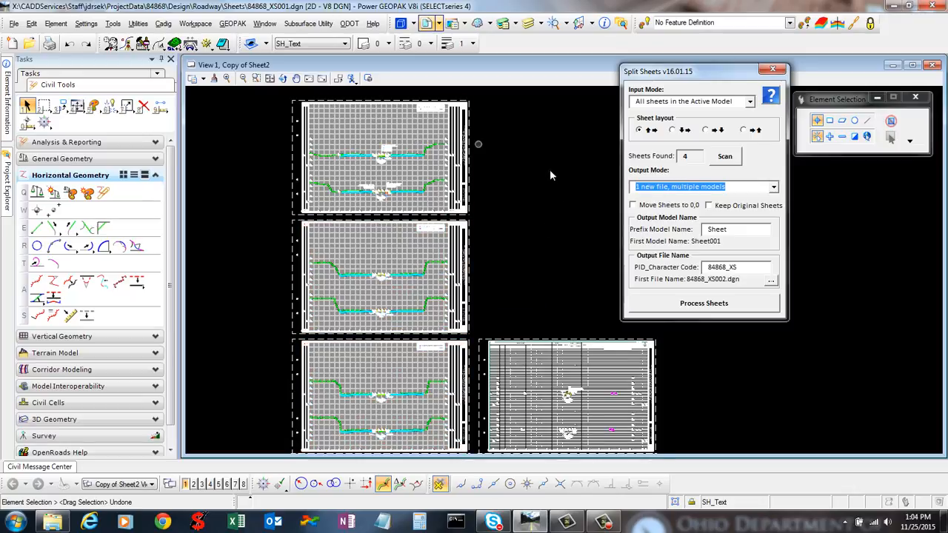
left_click(773, 187)
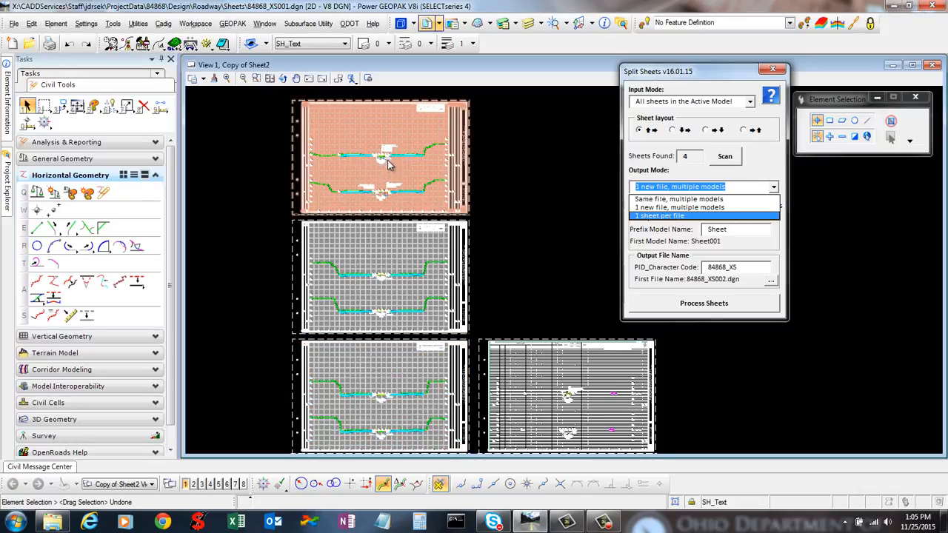
left_click(655, 216)
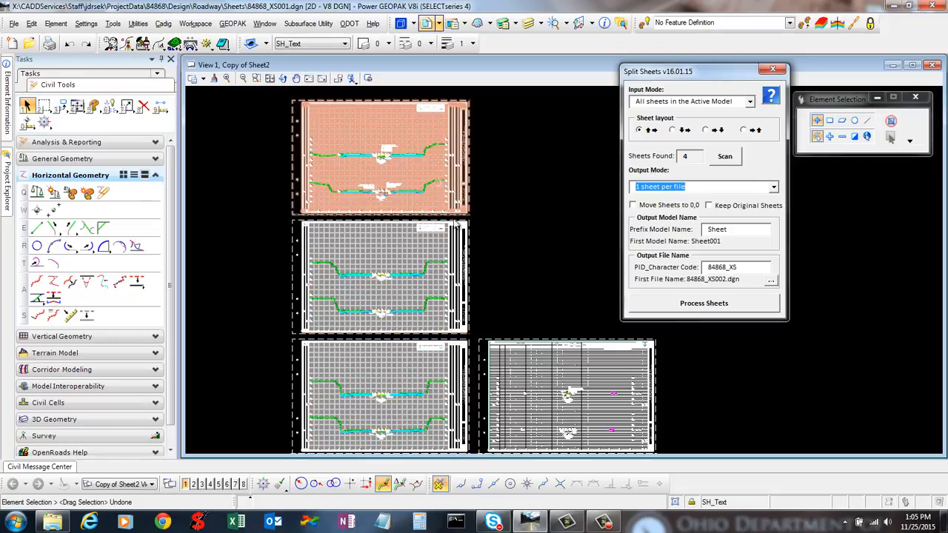
left_click(773, 188)
left_click(689, 199)
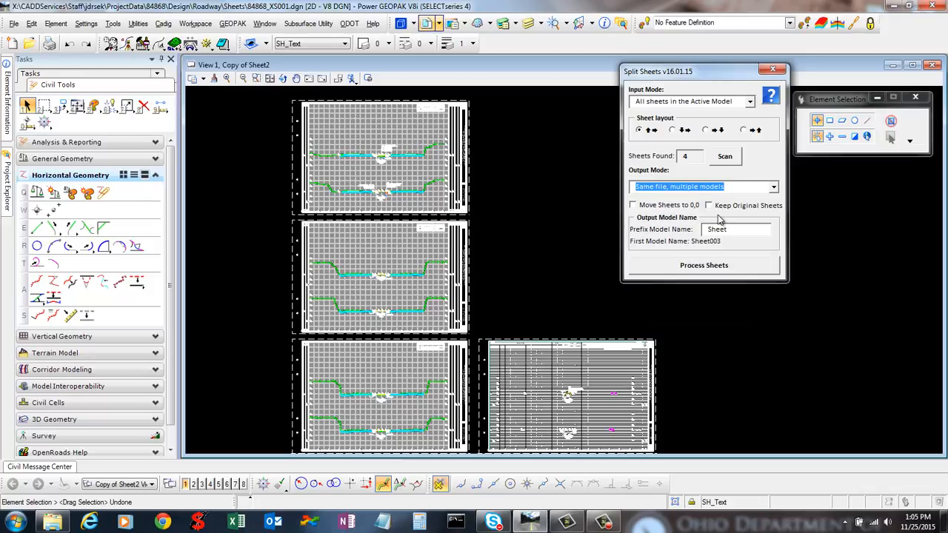
Try the Move Sheets to 0,0 option, pick out the lower cross-section sheet, and turn the option off
left_click(655, 206)
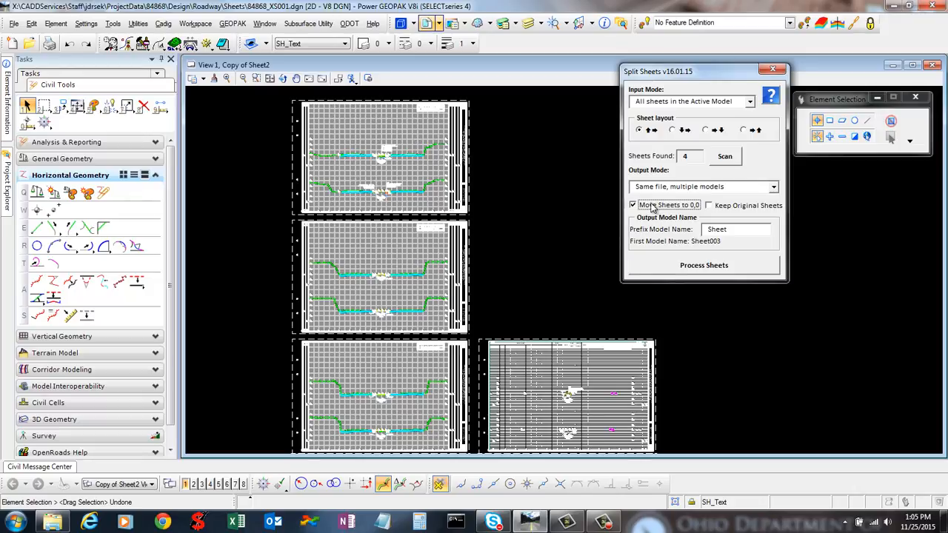
mouse_move(274, 420)
middle_mouse_down()
mouse_move(277, 386)
mouse_move(290, 380)
middle_mouse_up()
left_click(306, 418)
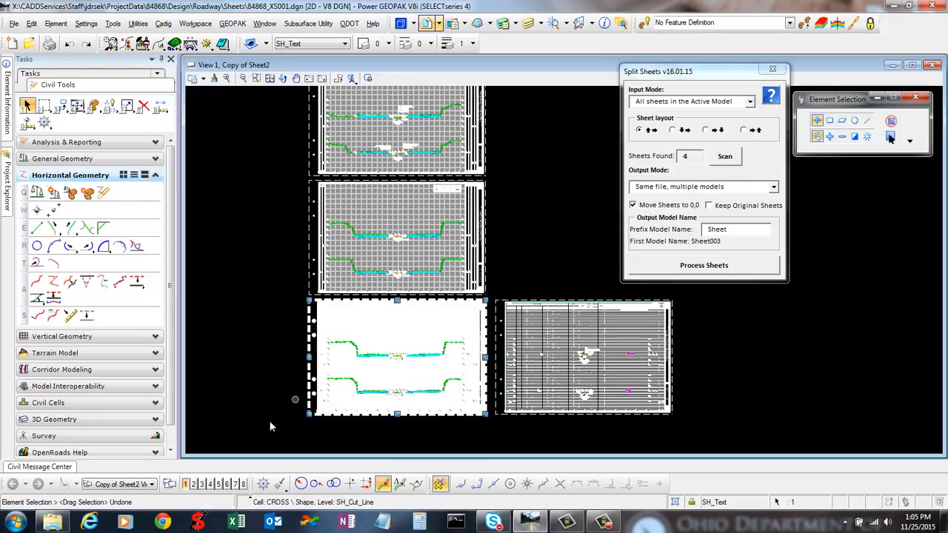
left_click(661, 207)
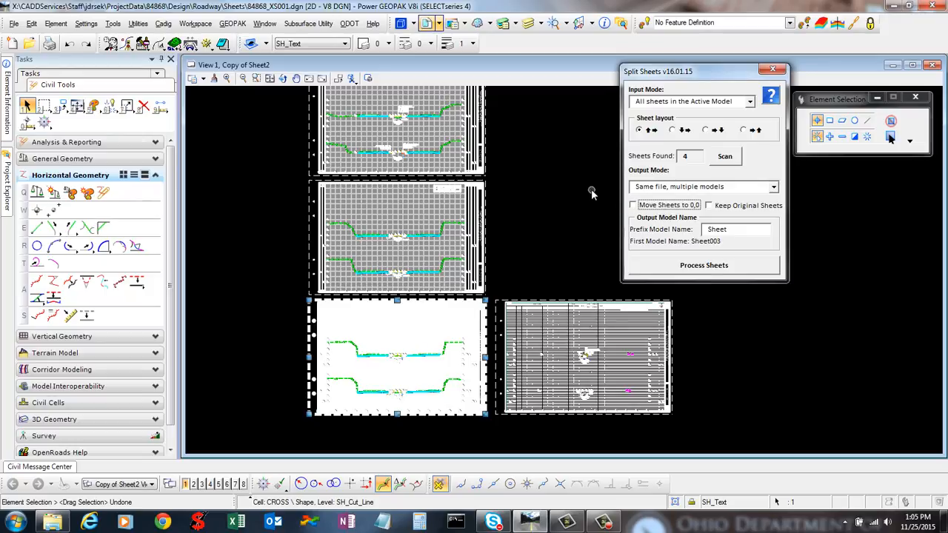
Try the Keep Original Sheets option and turn it off, leaving Move Sheets to 0,0 off too
left_click(748, 207)
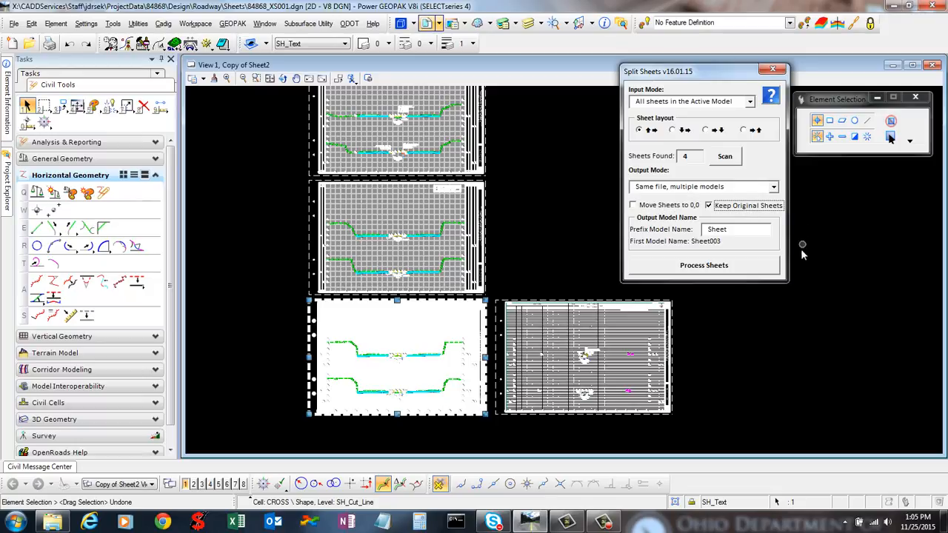
middle_click_drag(520, 189, 521, 199)
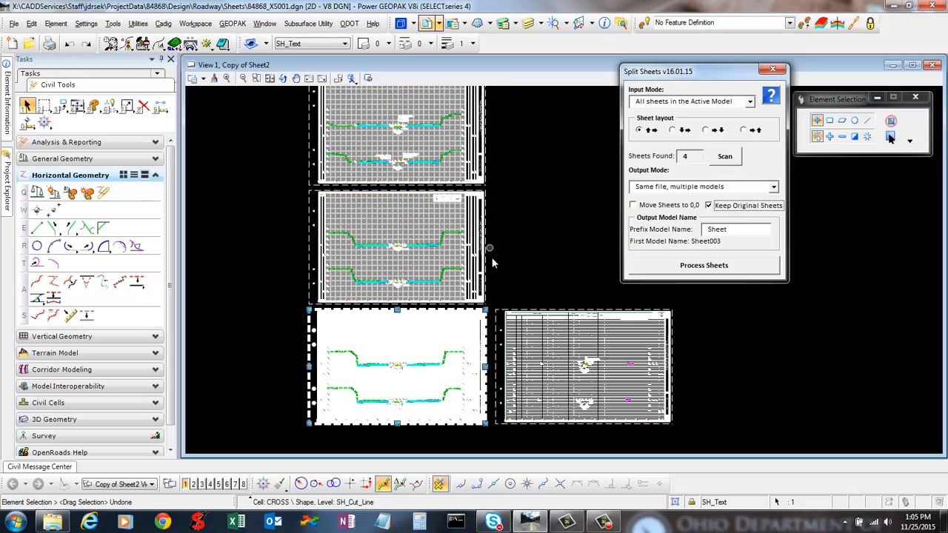
left_click(709, 205)
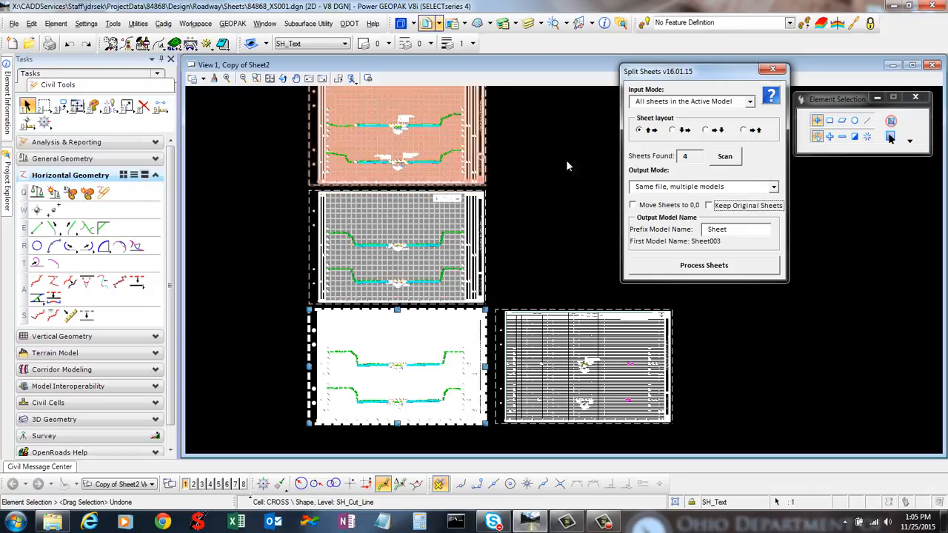
middle_click_drag(559, 242, 555, 252)
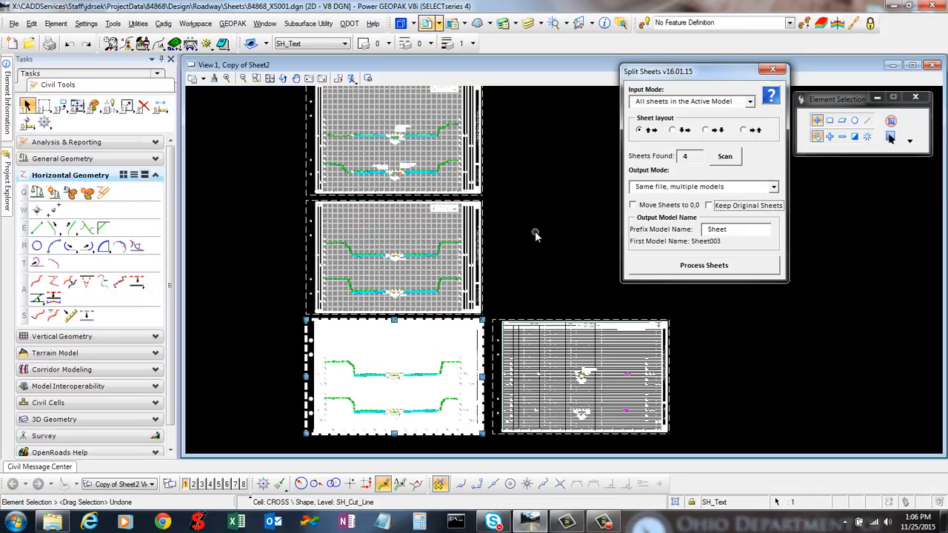
left_click(709, 207)
left_click(700, 207)
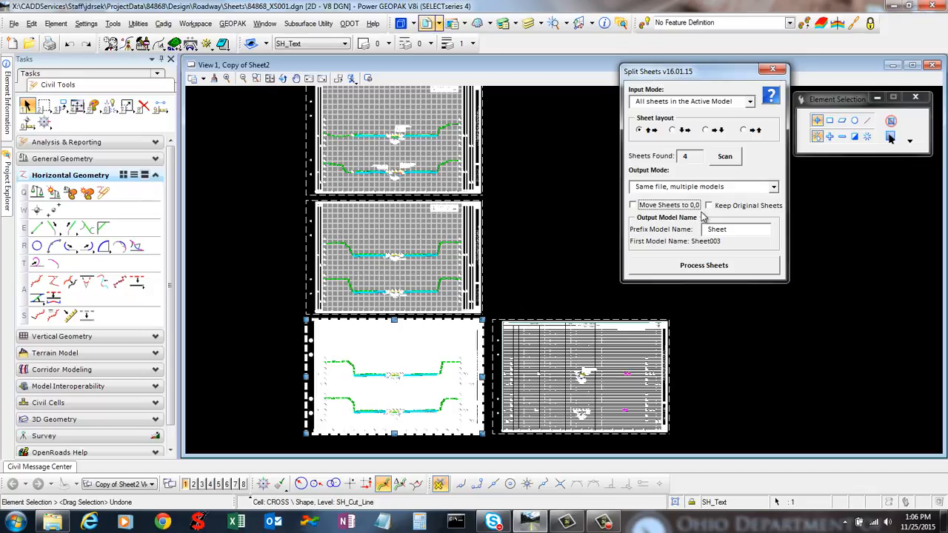
Try Sheet___ as the prefix for the output model names and restore the prefix to Sheet
left_click(725, 230)
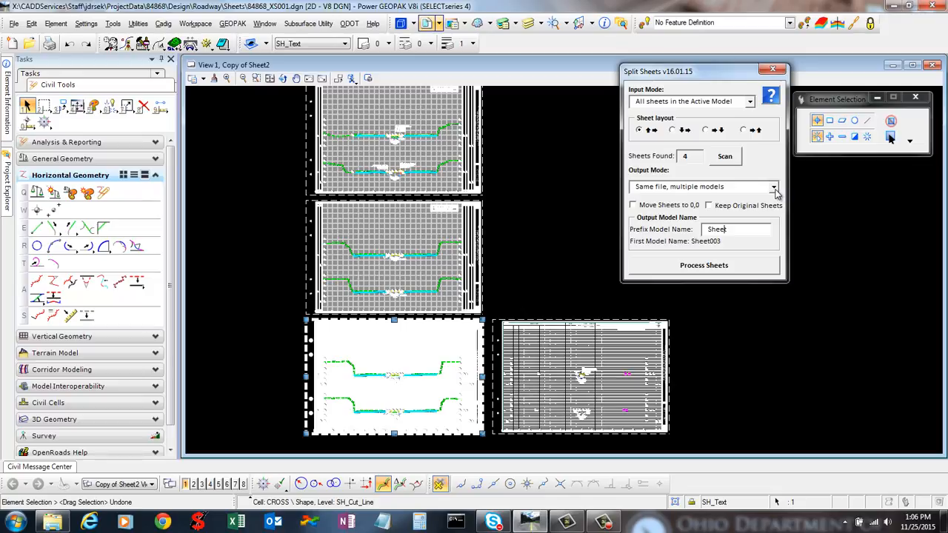
left_click_drag(733, 231, 700, 235)
left_click(728, 233)
left_click(730, 230)
left_click_drag(742, 231, 698, 235)
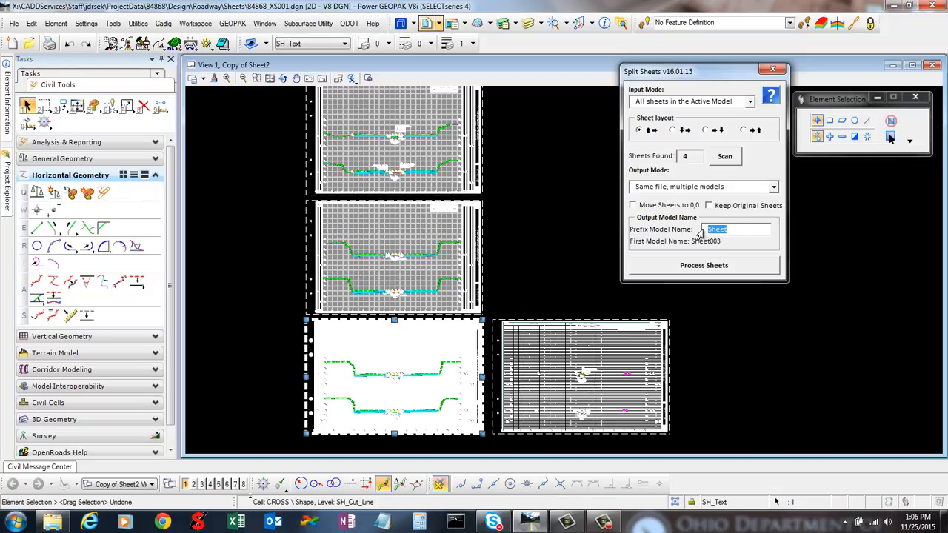
left_click(617, 138)
double_click(705, 230)
left_click(729, 230)
left_click(721, 187)
left_click(721, 187)
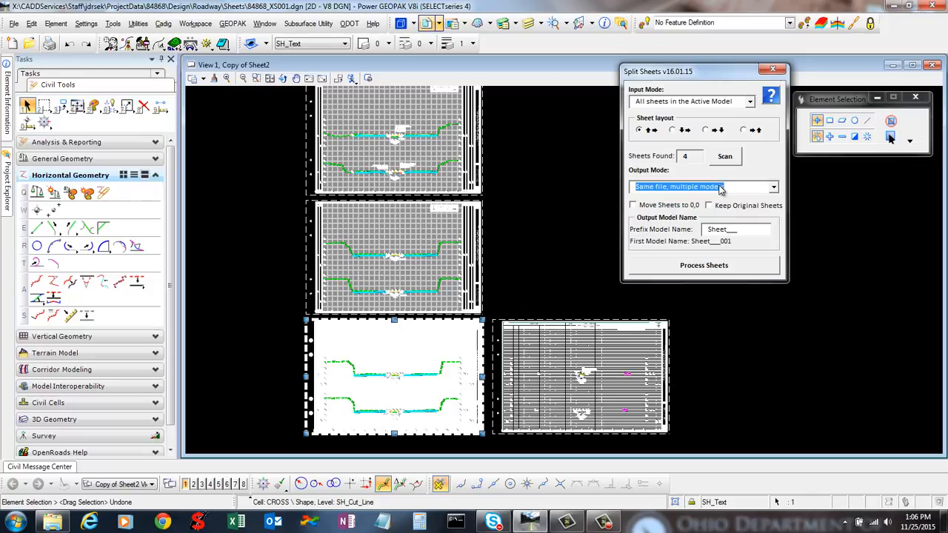
left_click(729, 244)
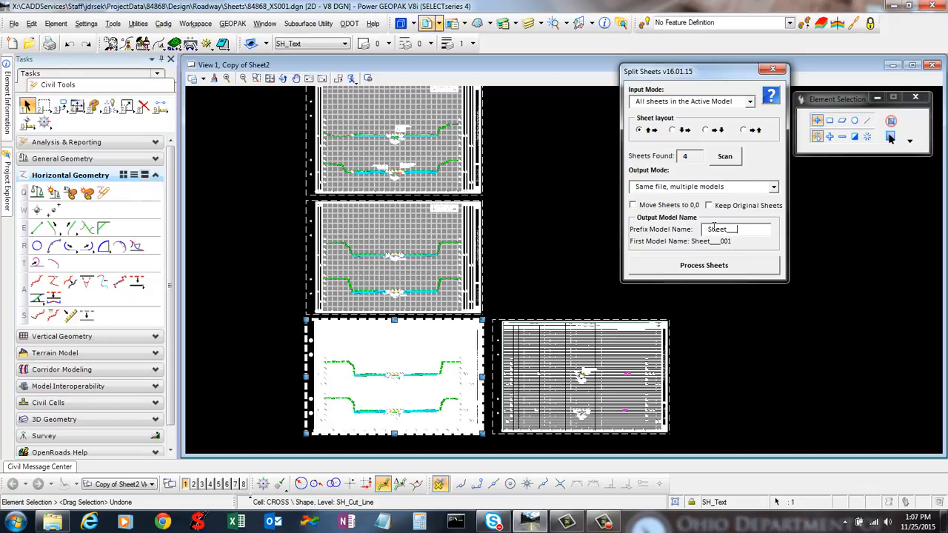
key("BackSpace")
key("BackSpace")
Set the output mode to 1 new file, multiple models
left_click(769, 190)
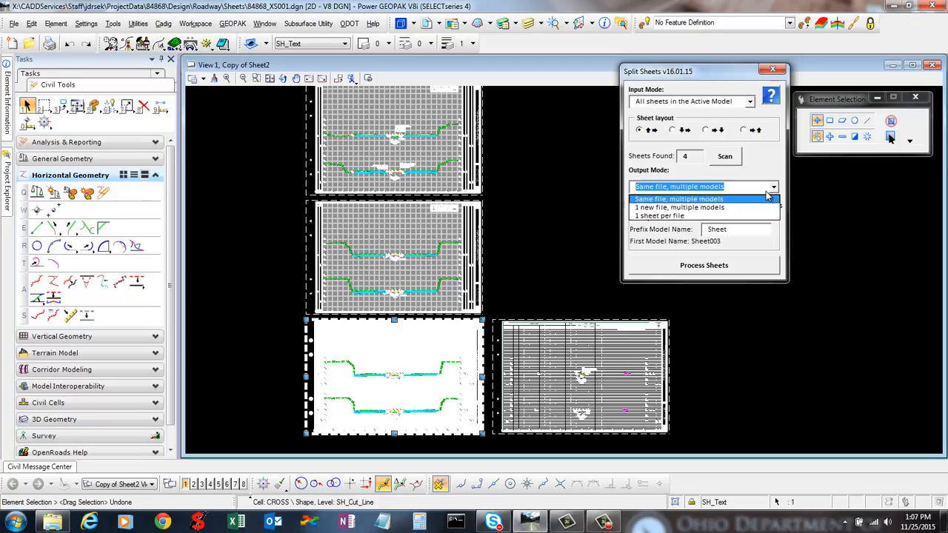
left_click(726, 209)
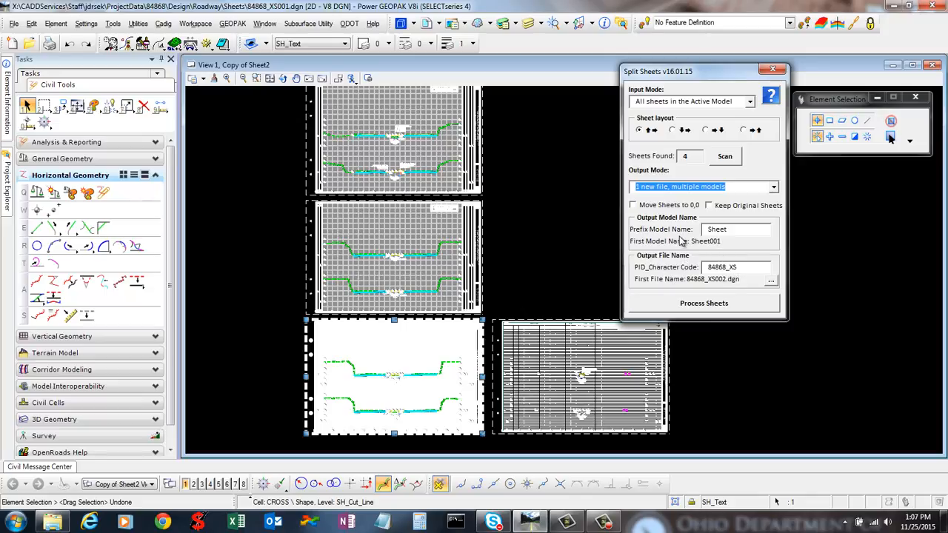
left_click(729, 232)
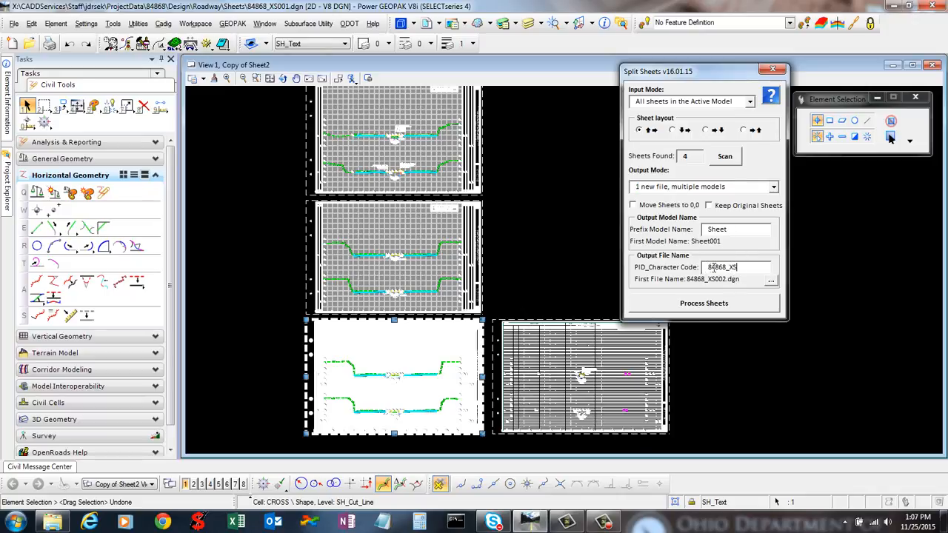
Examine the PID_Character Code used for naming the output file, highlighting its text without editing it
double_click(716, 268)
left_click(715, 268)
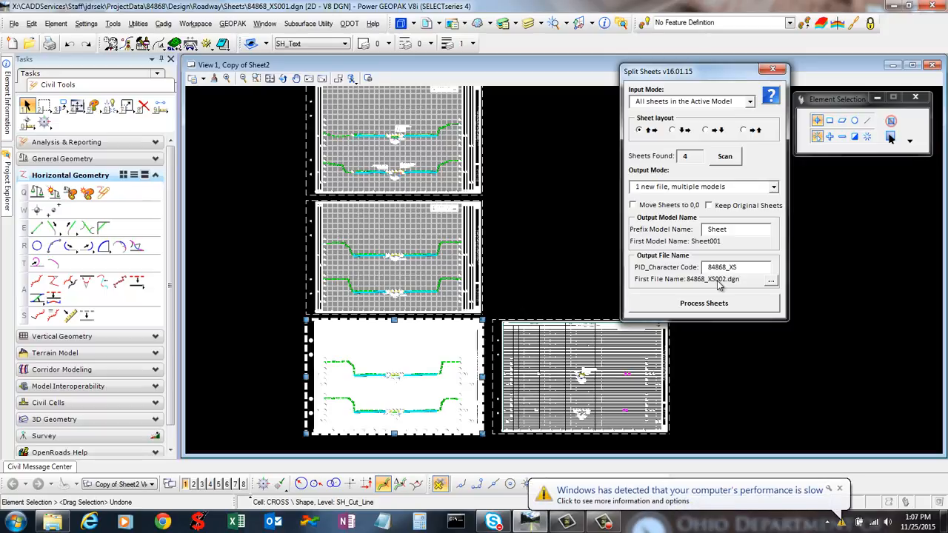
mouse_move(707, 267)
left_mouse_down()
mouse_move(741, 270)
mouse_move(703, 273)
left_mouse_up()
left_click(741, 271)
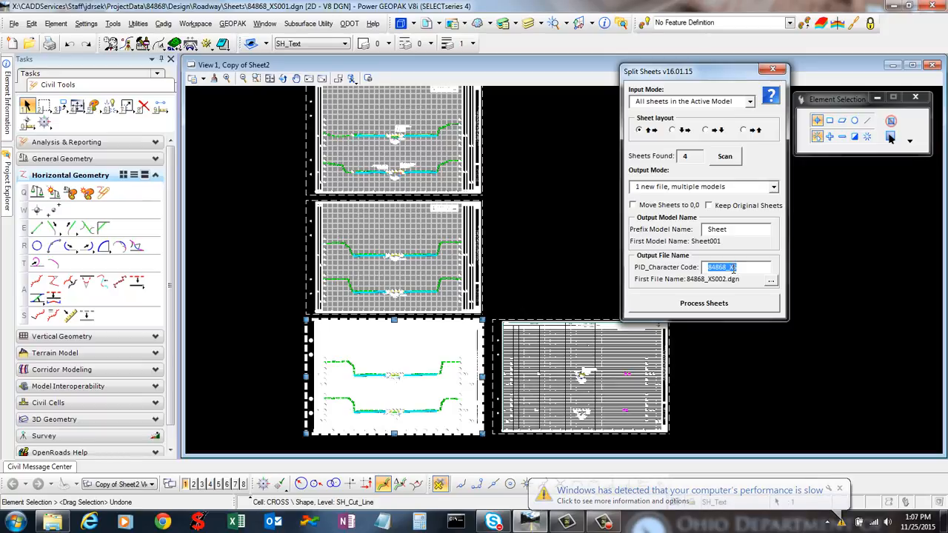
left_click(735, 270)
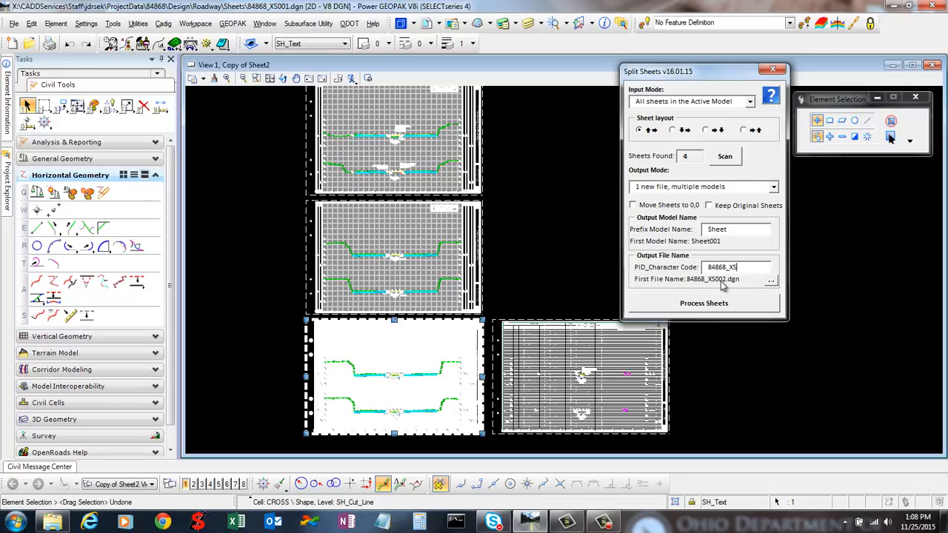
left_click_drag(737, 267, 699, 270)
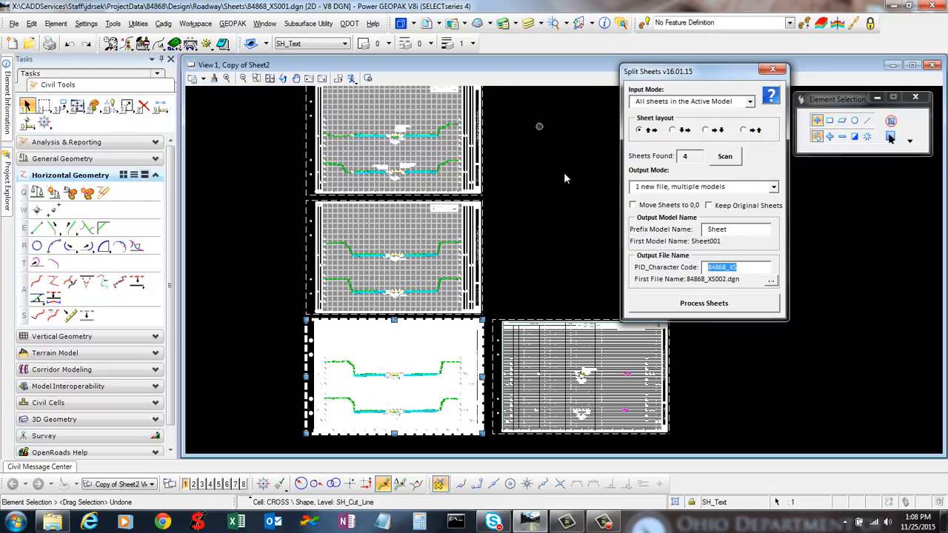
left_click(749, 267)
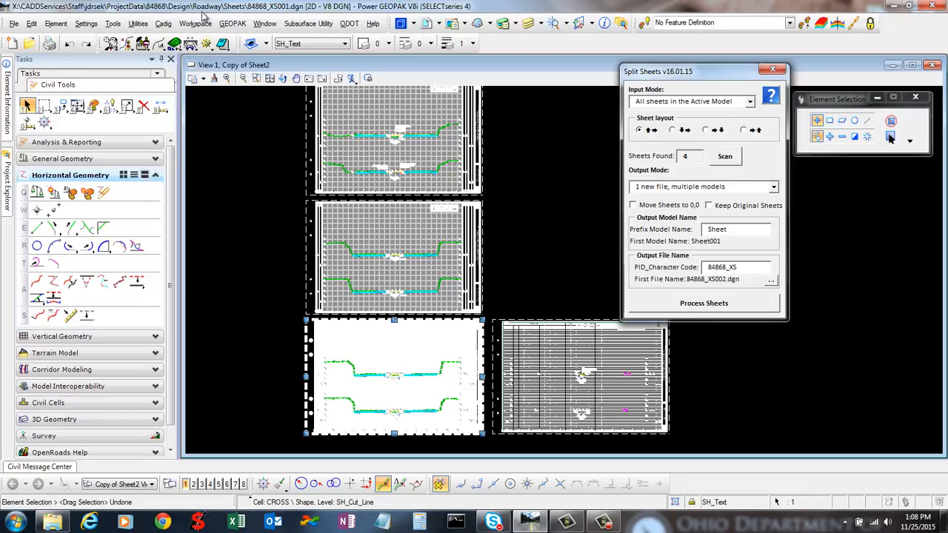
Look through the folders offered for saving the output files and cancel the folder selection
left_click(771, 283)
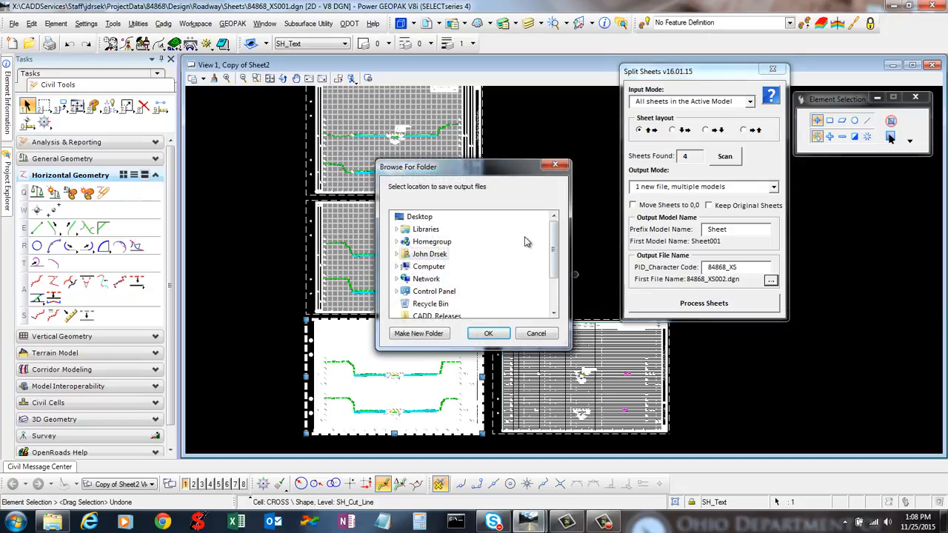
left_click_drag(555, 261, 556, 289)
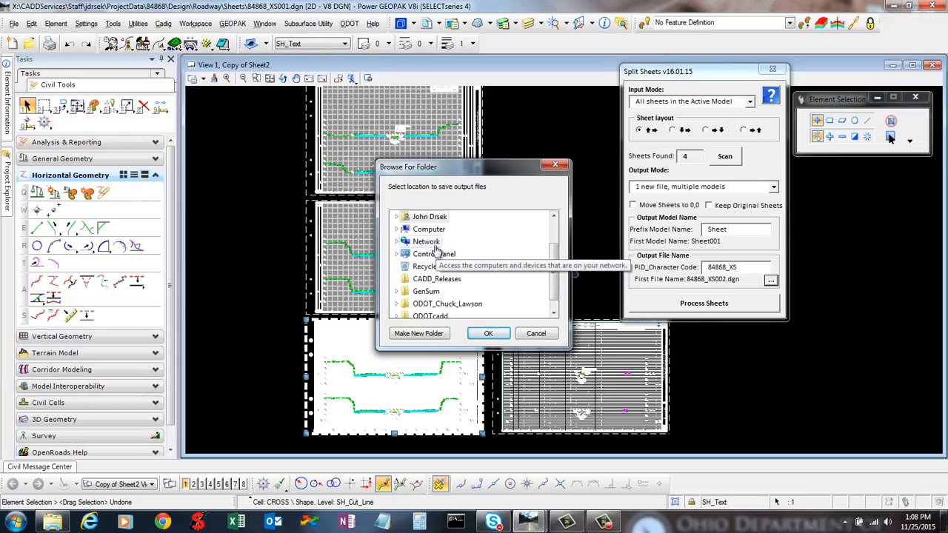
left_click(536, 334)
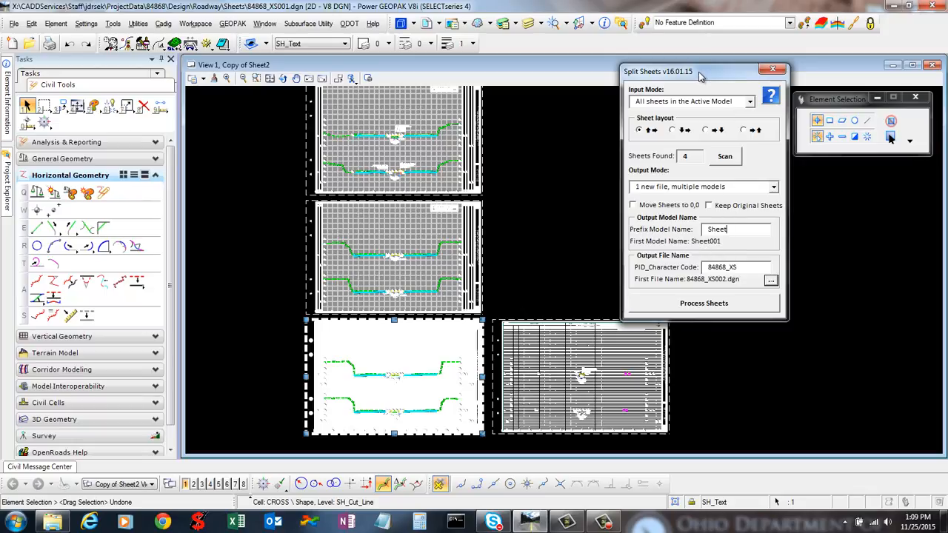
Enable Keep Original Sheets and review the output modes, staying with 1 new file, multiple models
left_click_drag(705, 78, 743, 80)
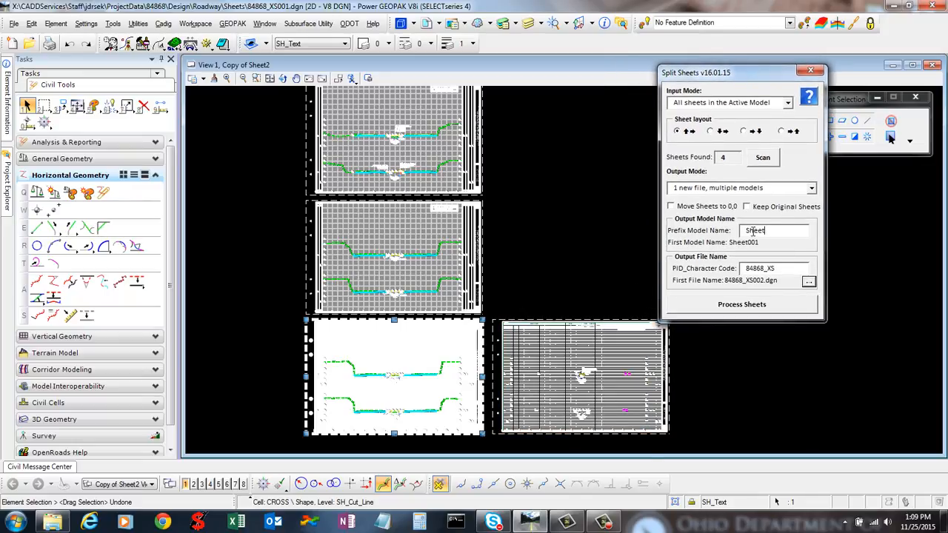
left_click(746, 207)
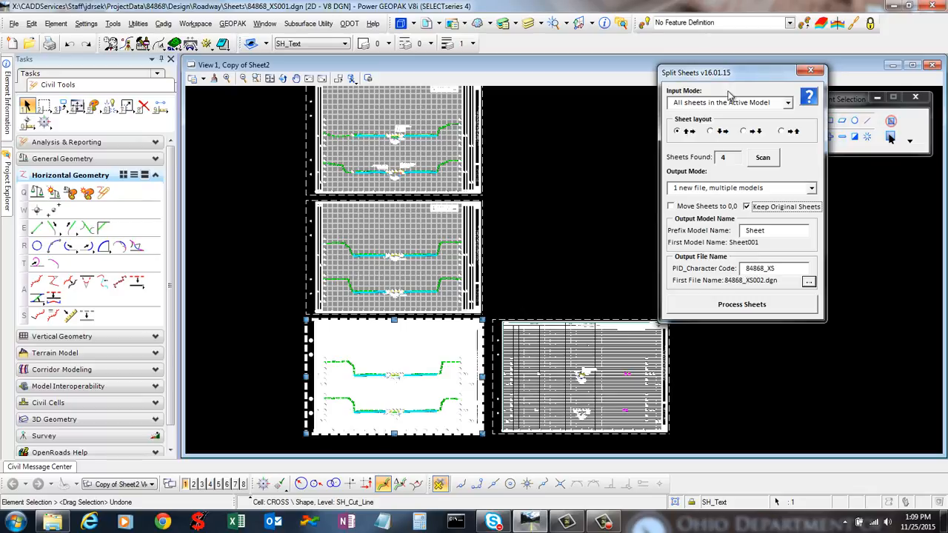
left_click(811, 190)
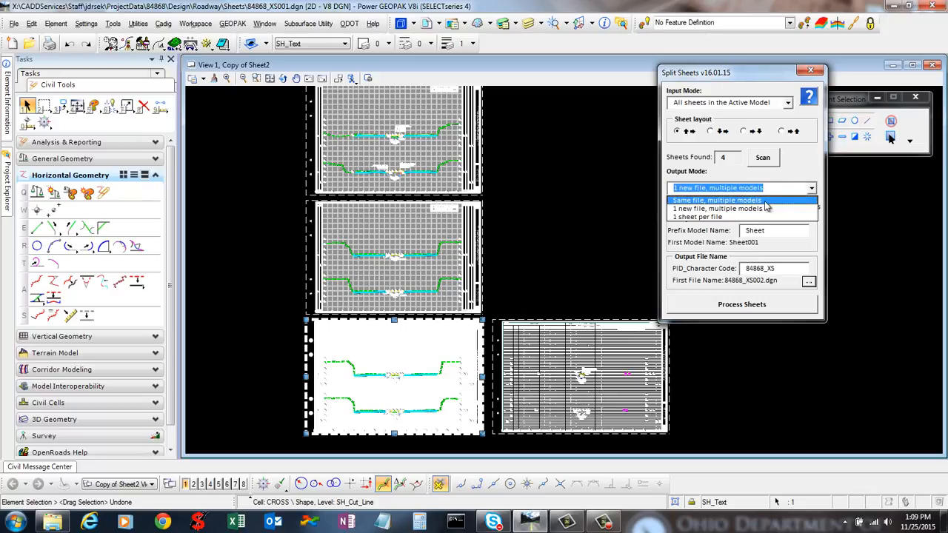
left_click(764, 198)
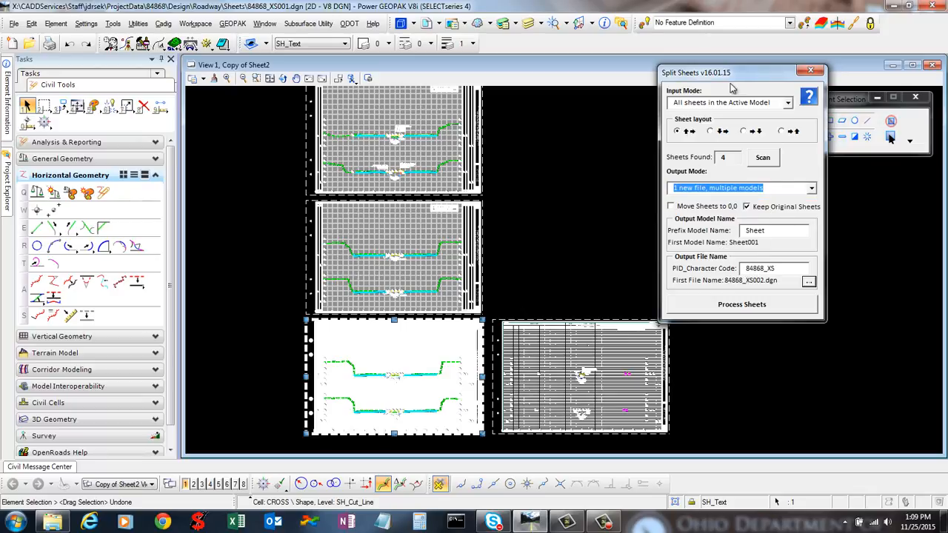
Process the sheets into the new file and dismiss the completion message
left_click(761, 310)
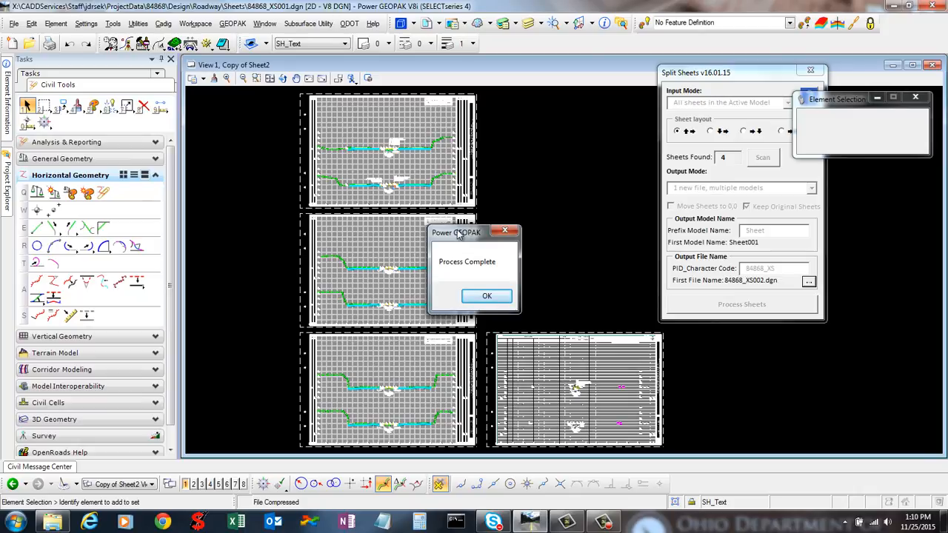
left_click_drag(458, 234, 539, 184)
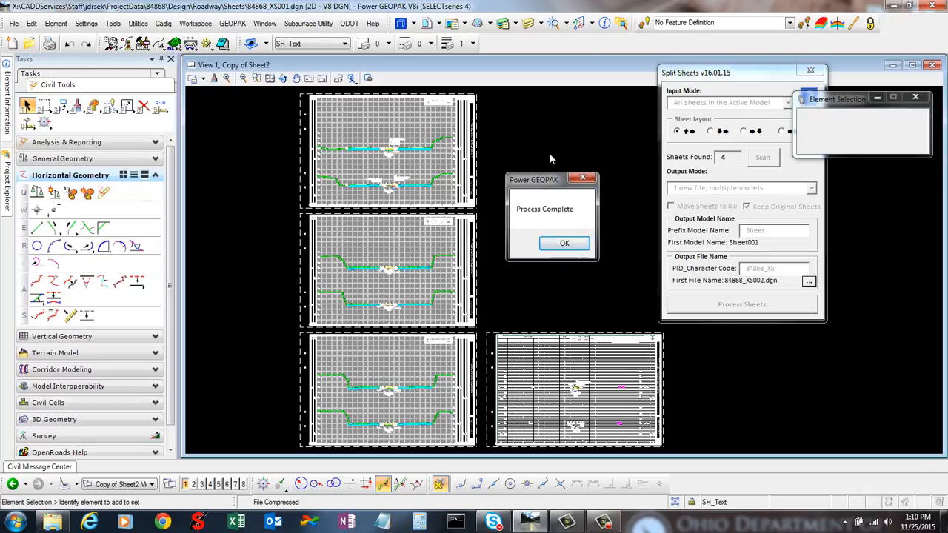
left_click(563, 244)
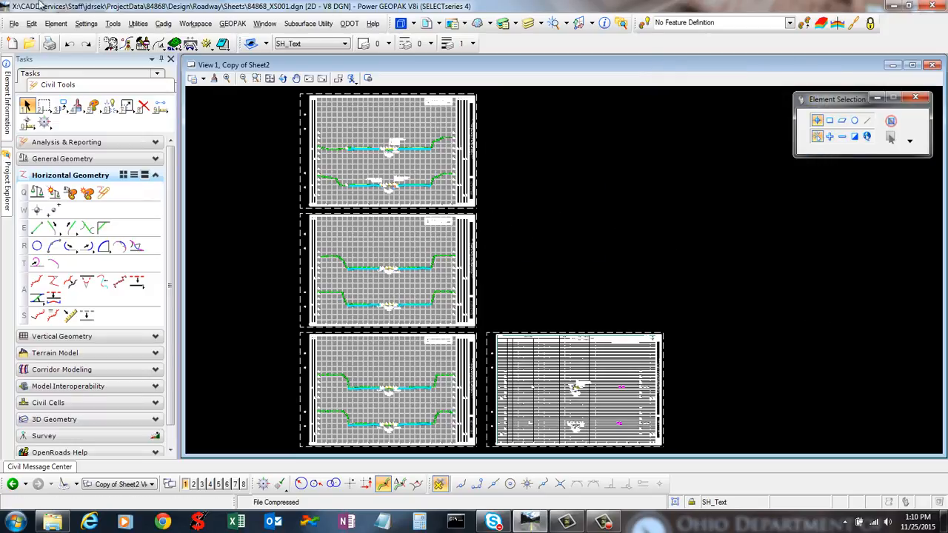
Open the design file 84868_XS002.dgn from the Sheets folder
left_click(14, 25)
left_click(25, 35)
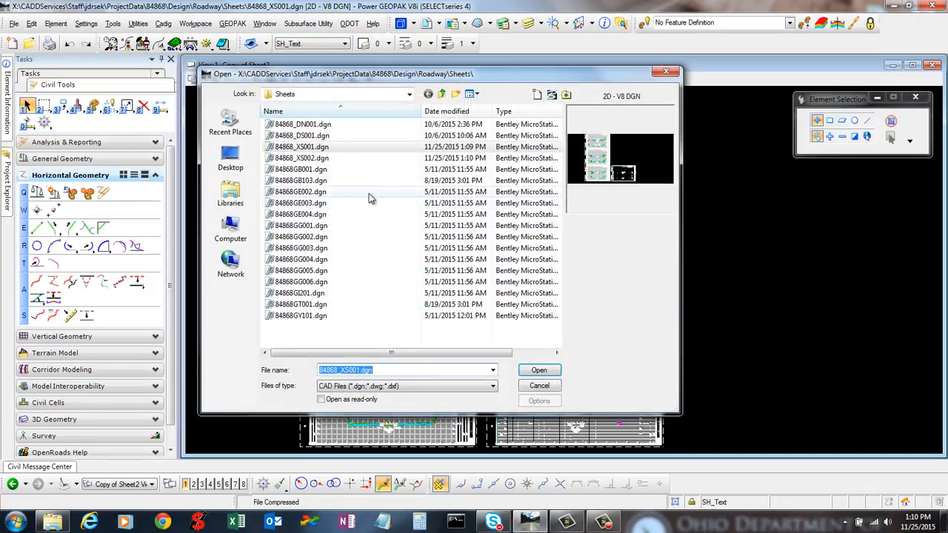
left_click(333, 157)
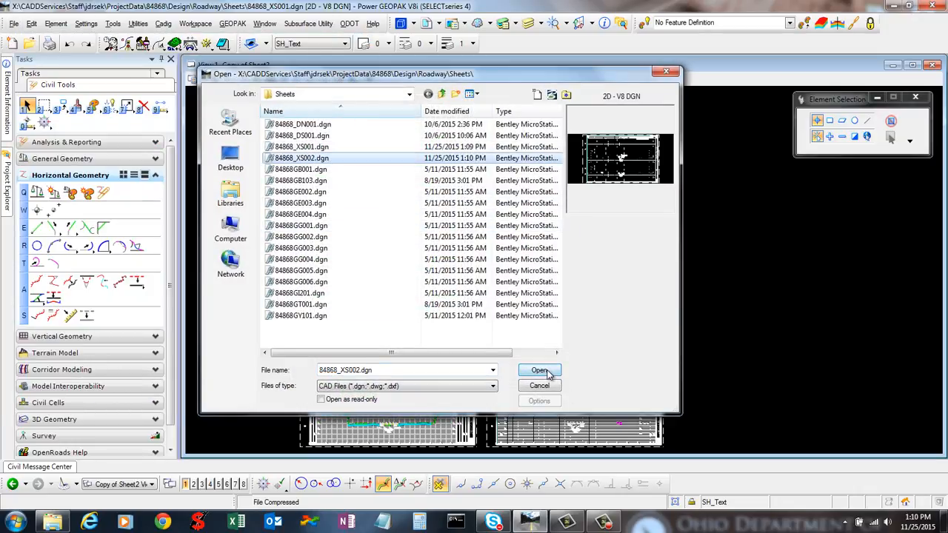
left_click(539, 370)
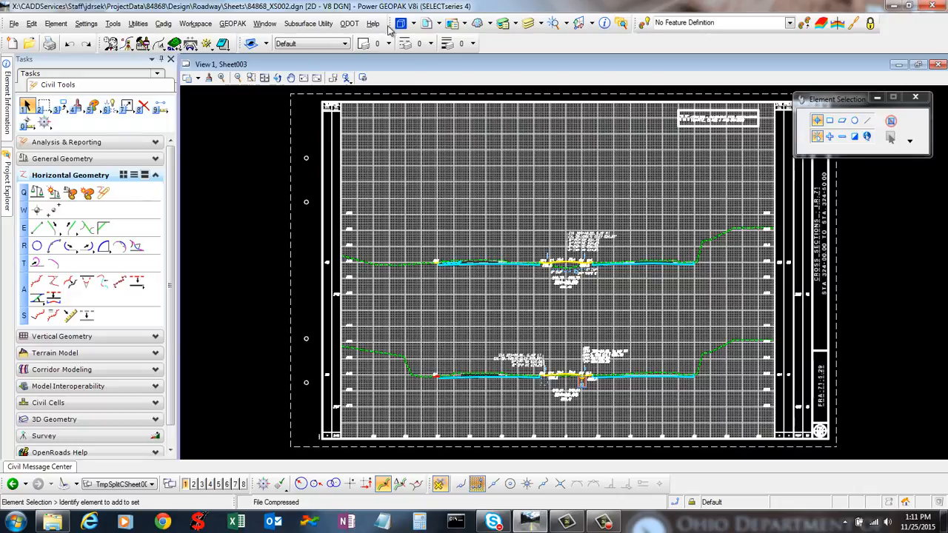
Show the file's list of models and make Sheet001 the active model
left_click(401, 23)
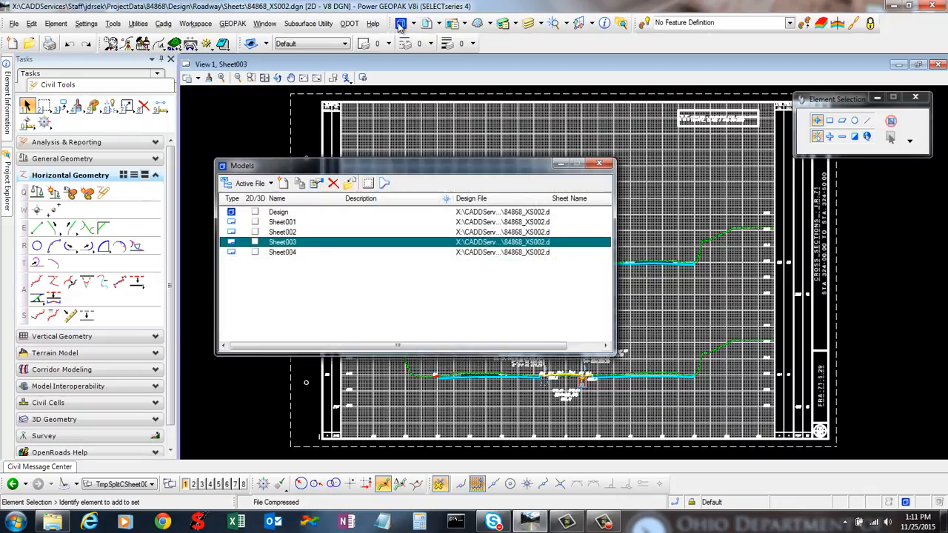
double_click(289, 223)
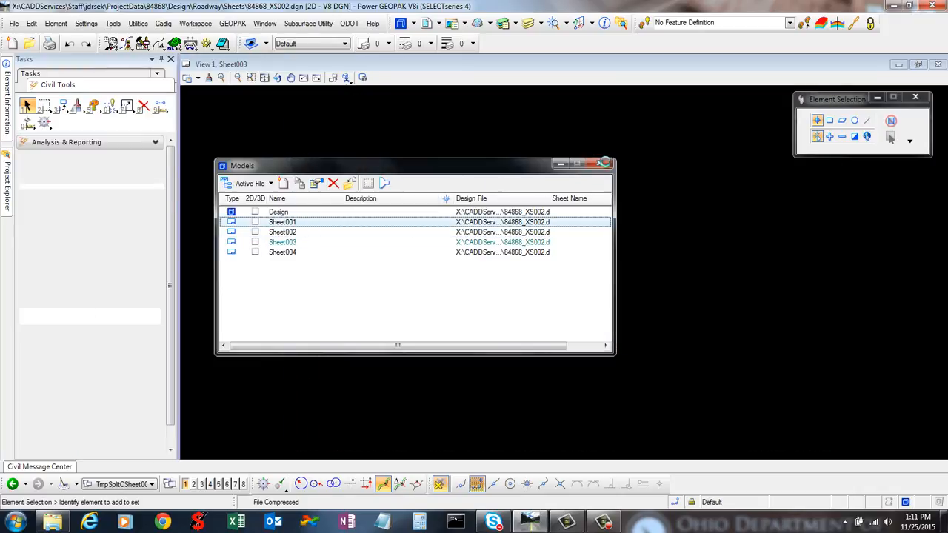
left_click_drag(528, 167, 528, 148)
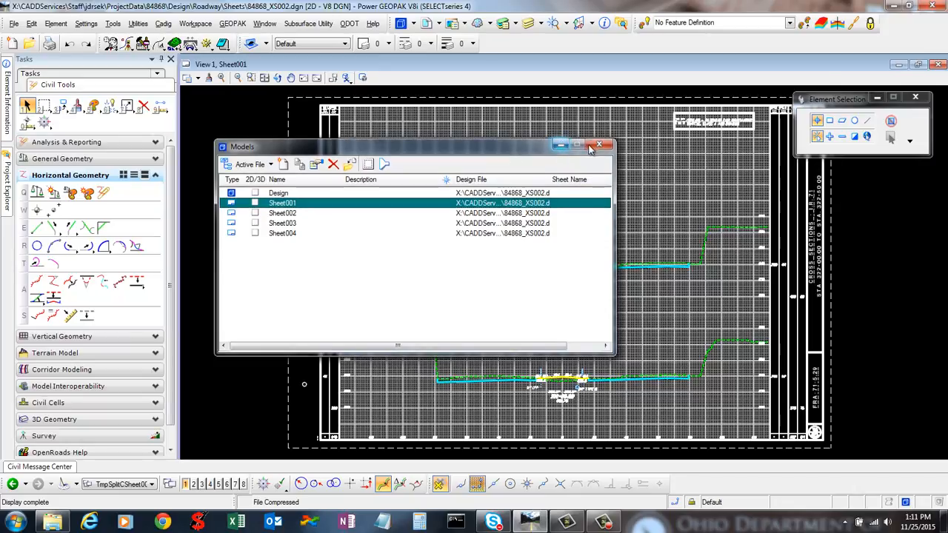